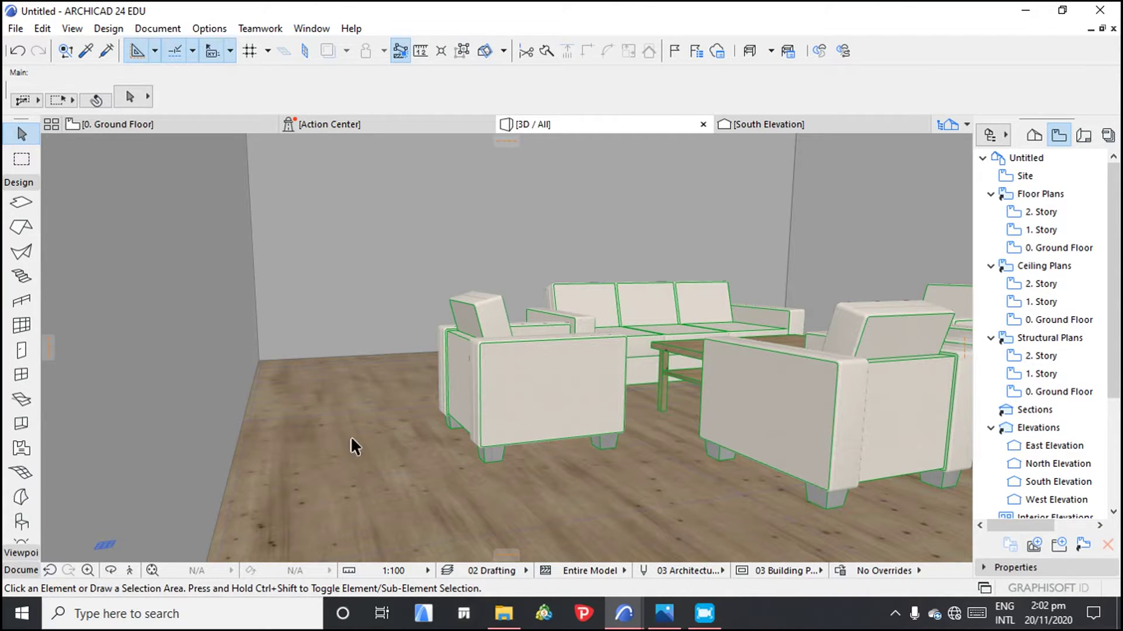
Override the floor slab's top surface with Wood - Walnut Horizontal and deselect the slab
left_click(407, 475)
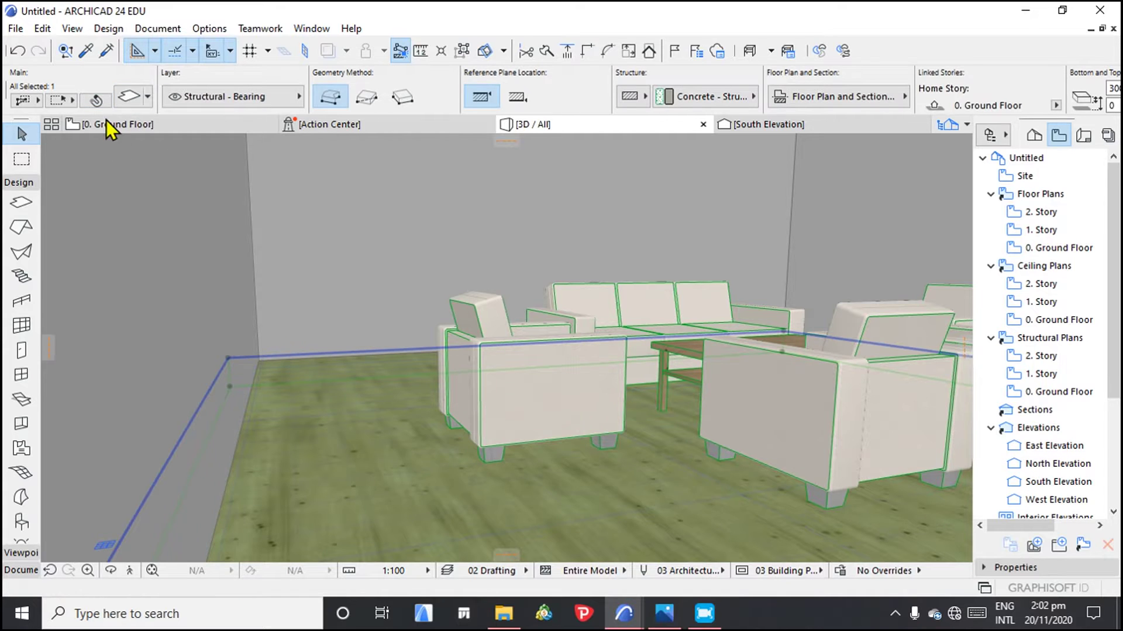
left_click(124, 96)
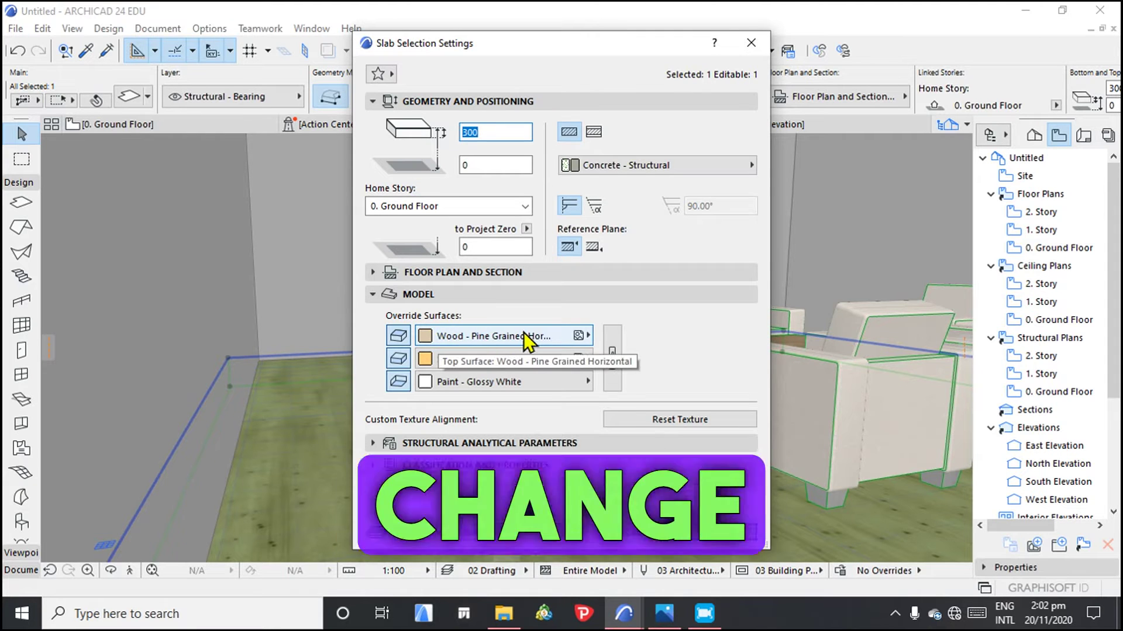
left_click(579, 337)
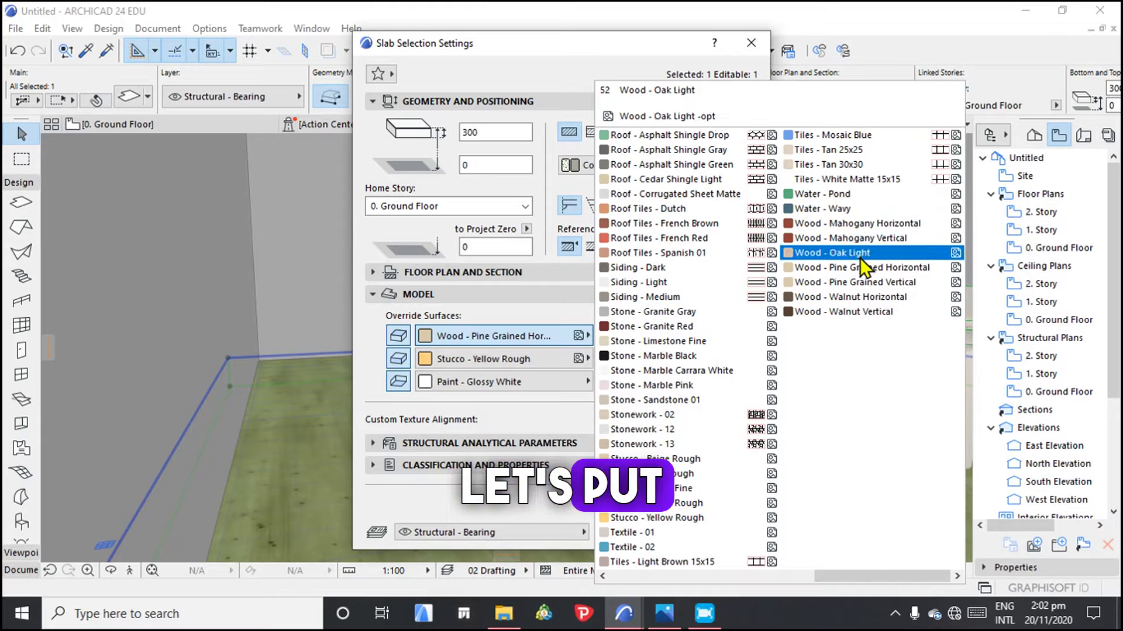
left_click(849, 297)
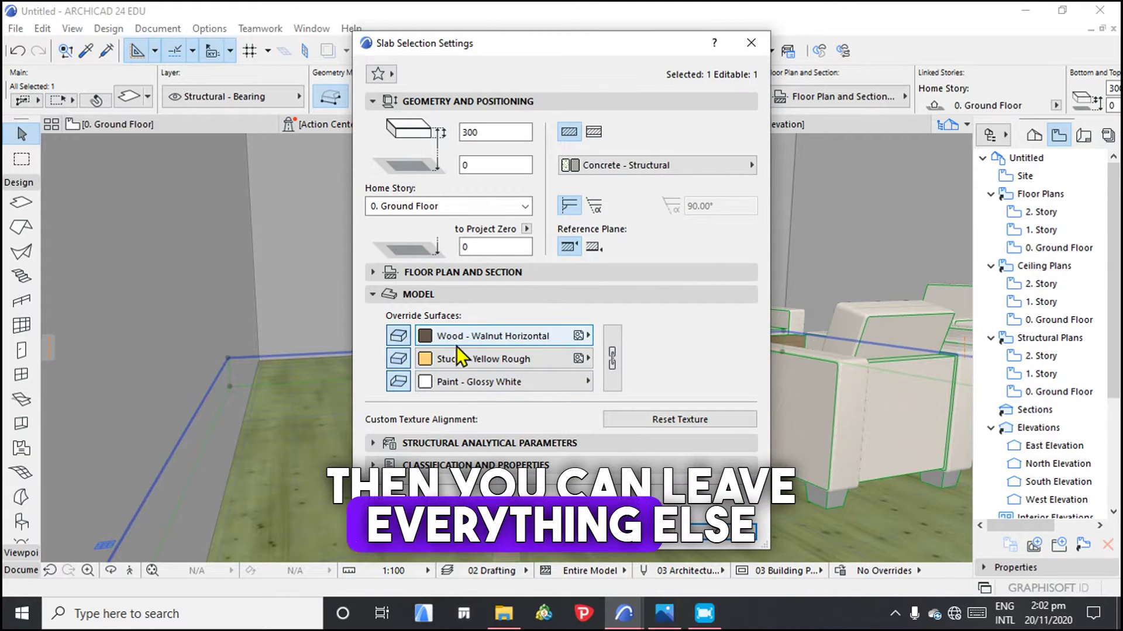
left_click(720, 531)
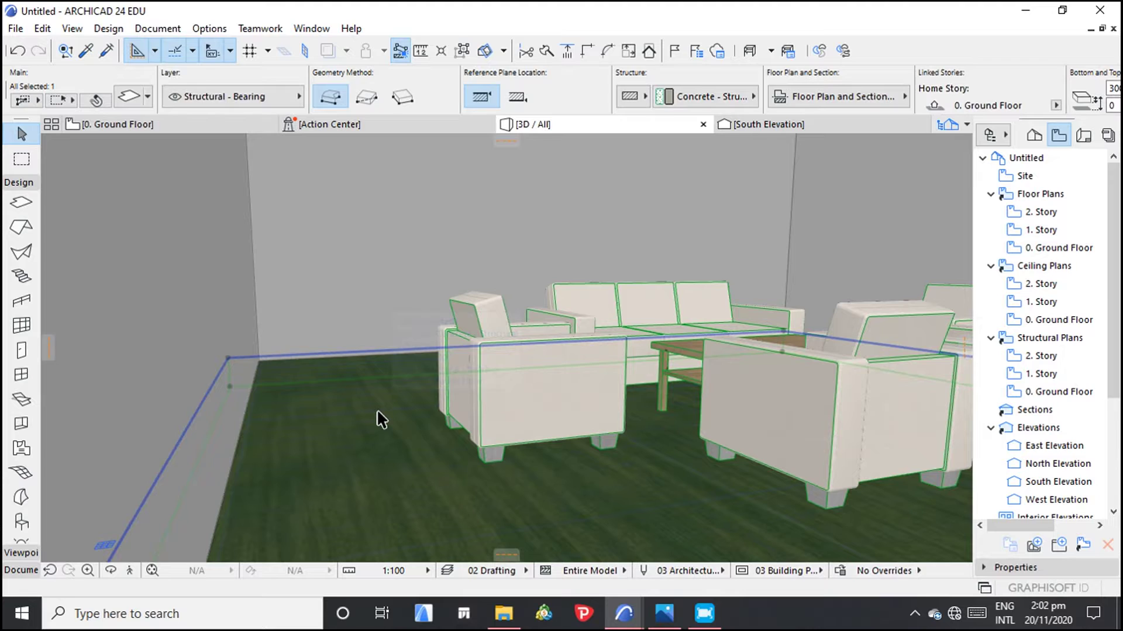
key("Escape")
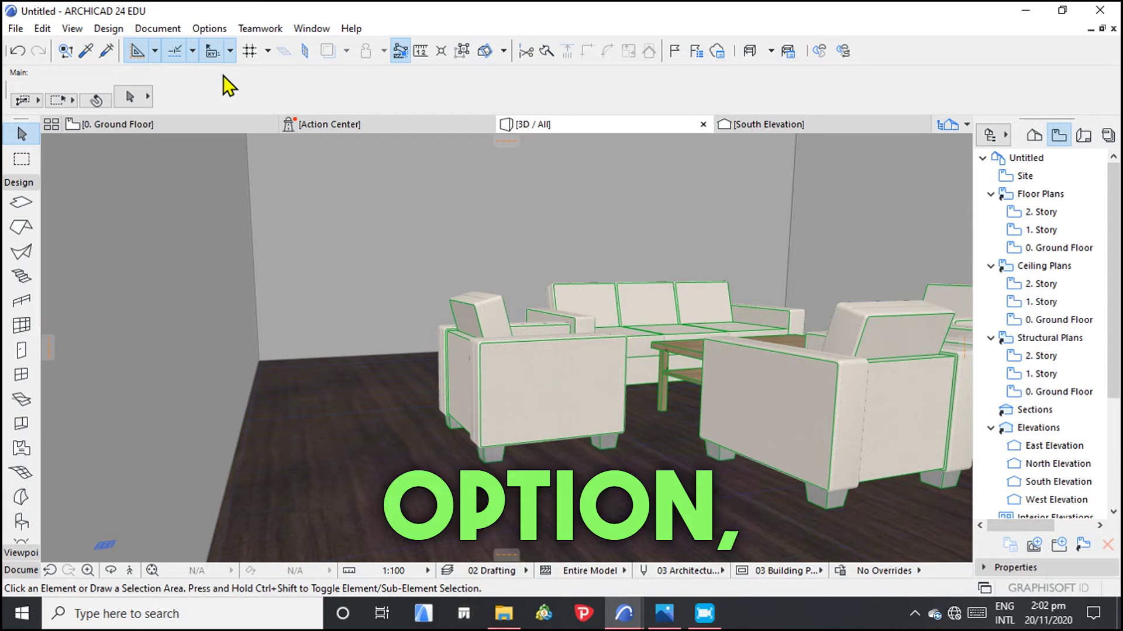
Duplicate the Wood - Walnut Vertical surface as a new surface named Wood - Walnut Vertical copy
left_click(211, 29)
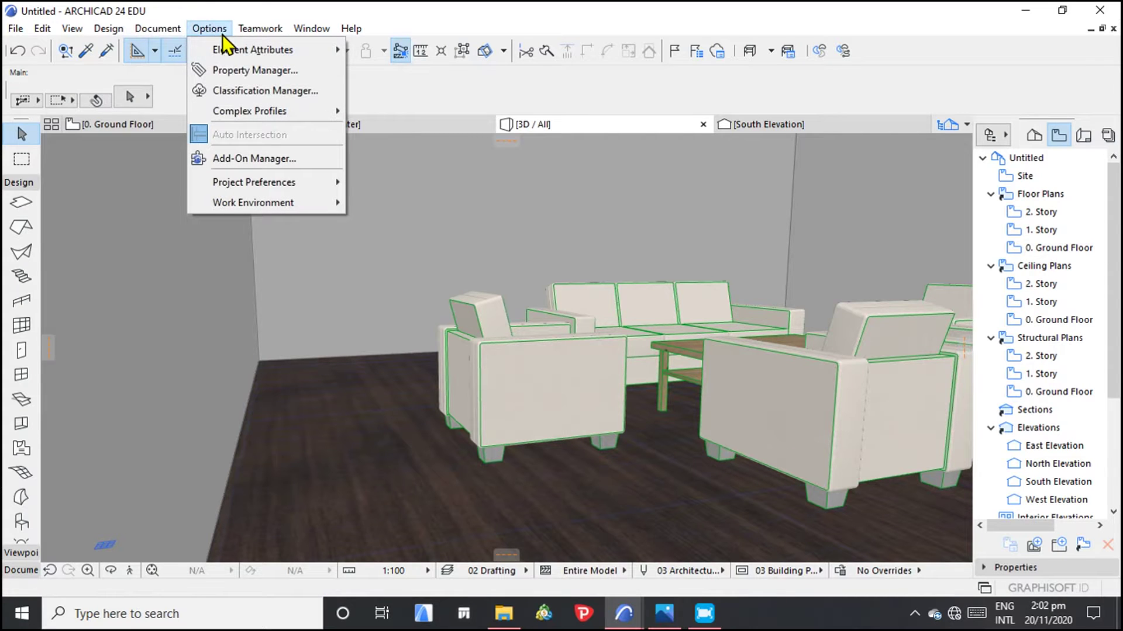
mouse_move(320, 47)
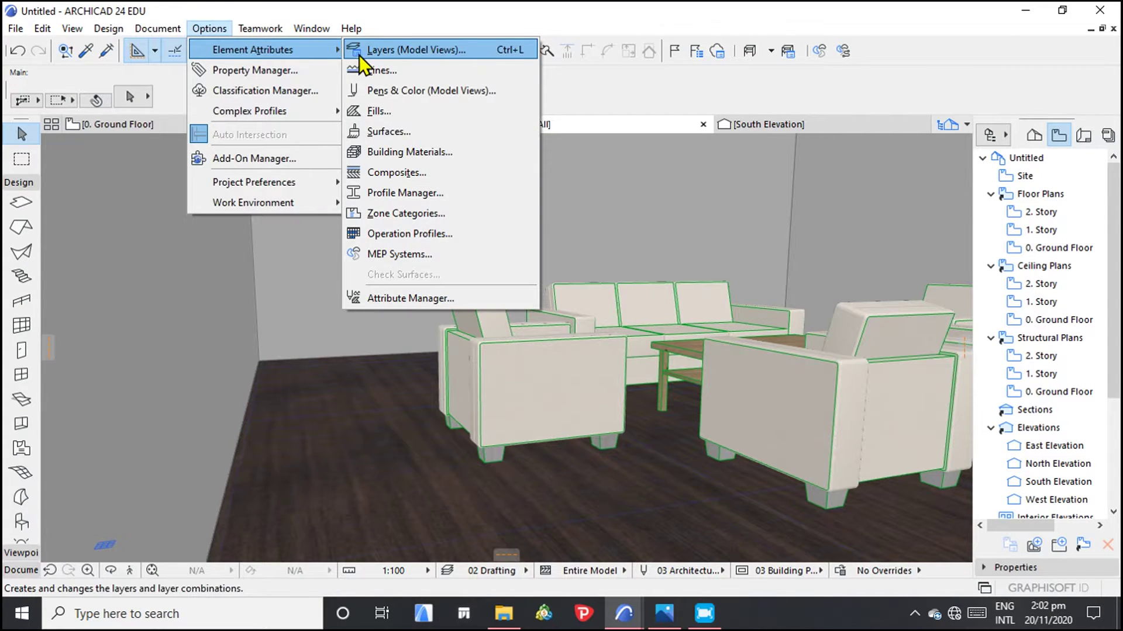
left_click(385, 129)
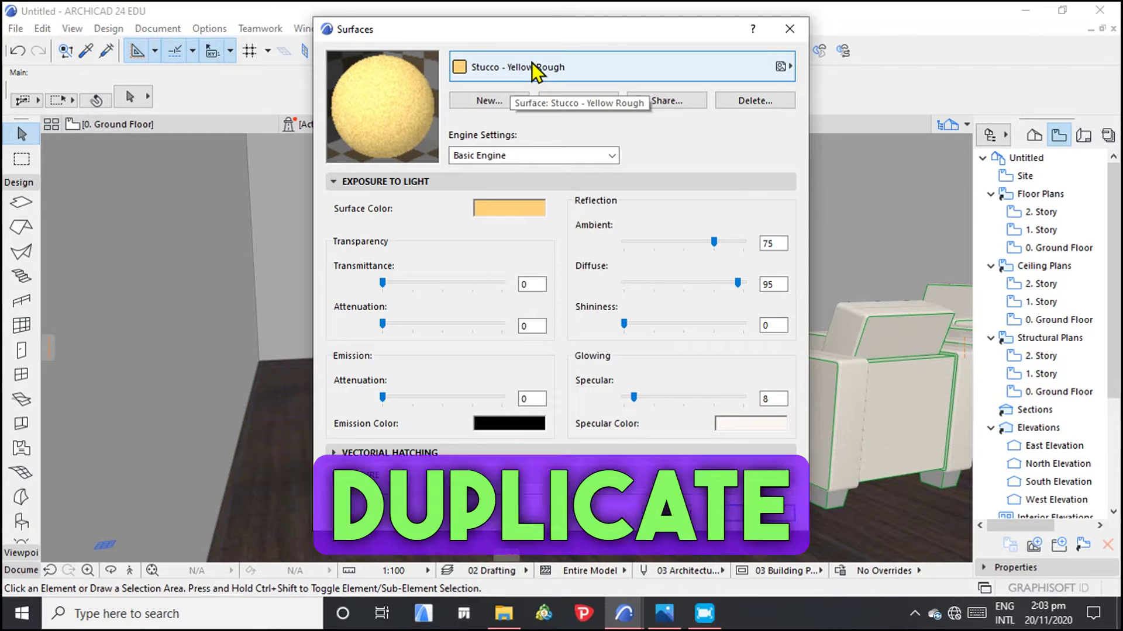
left_click(634, 62)
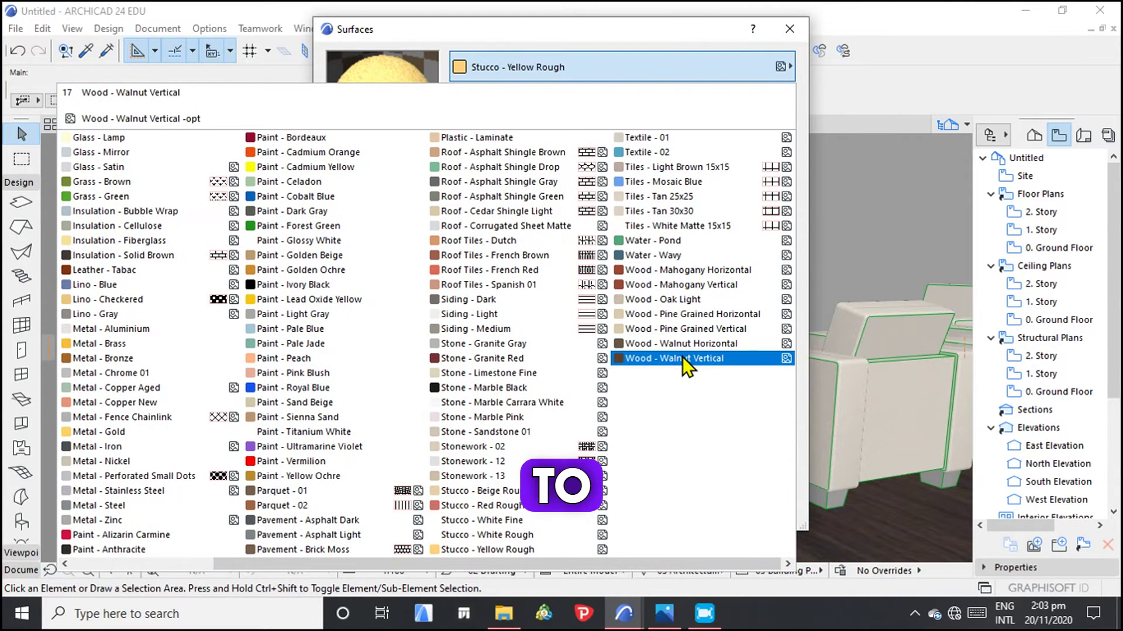
left_click(683, 358)
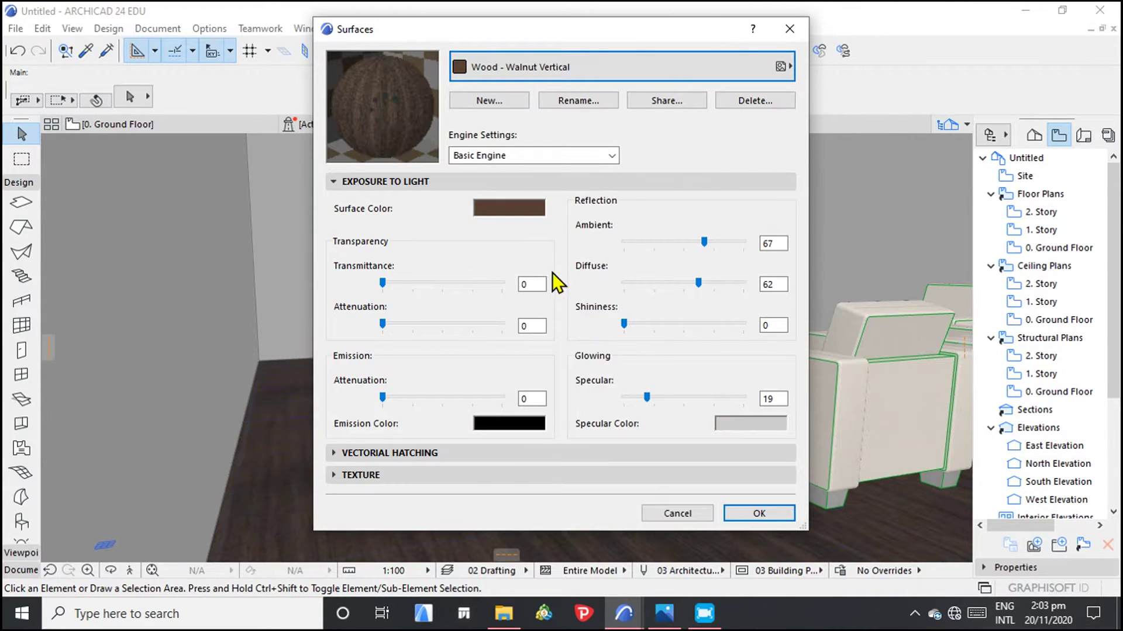
left_click(502, 101)
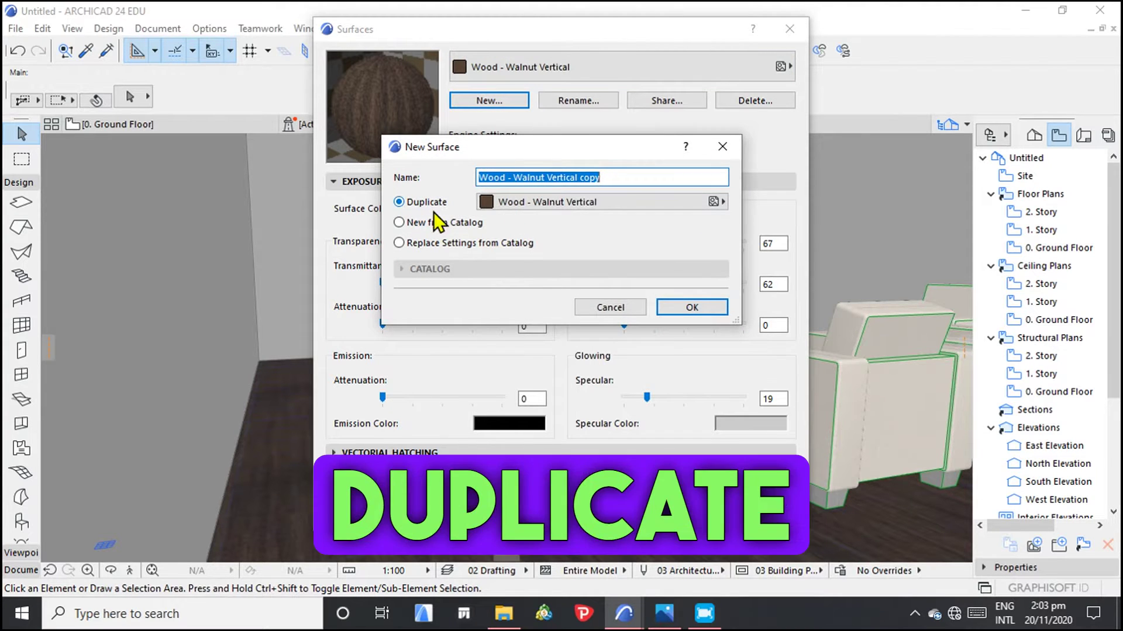
left_click(670, 310)
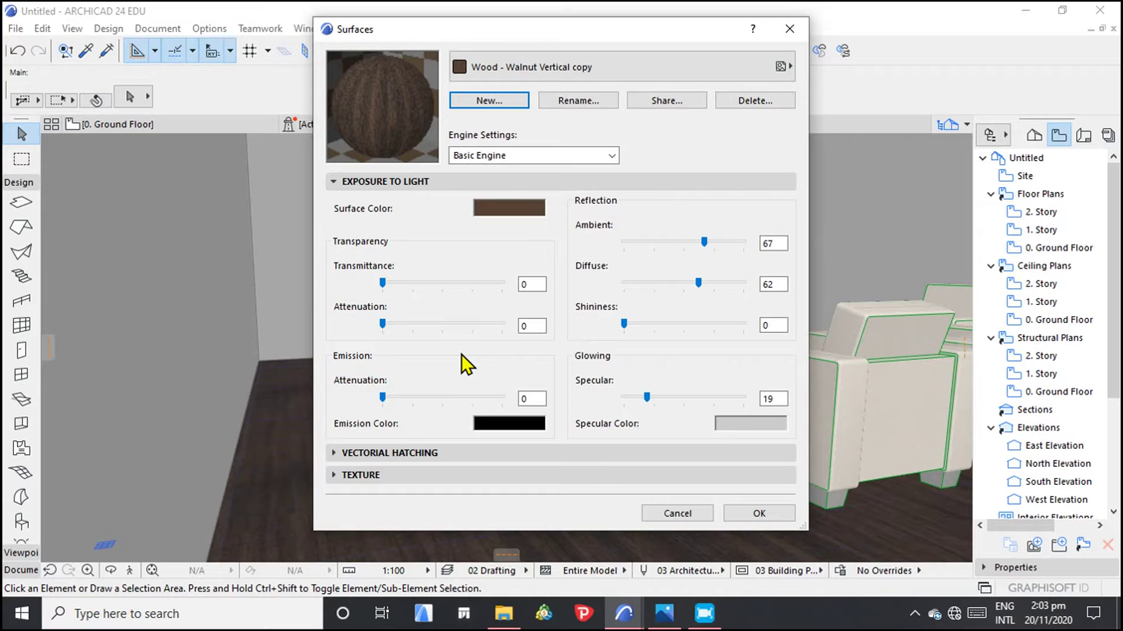
Set the copied surface's engine settings to OpenGL and expand its vectorial hatching and texture settings
left_click(544, 155)
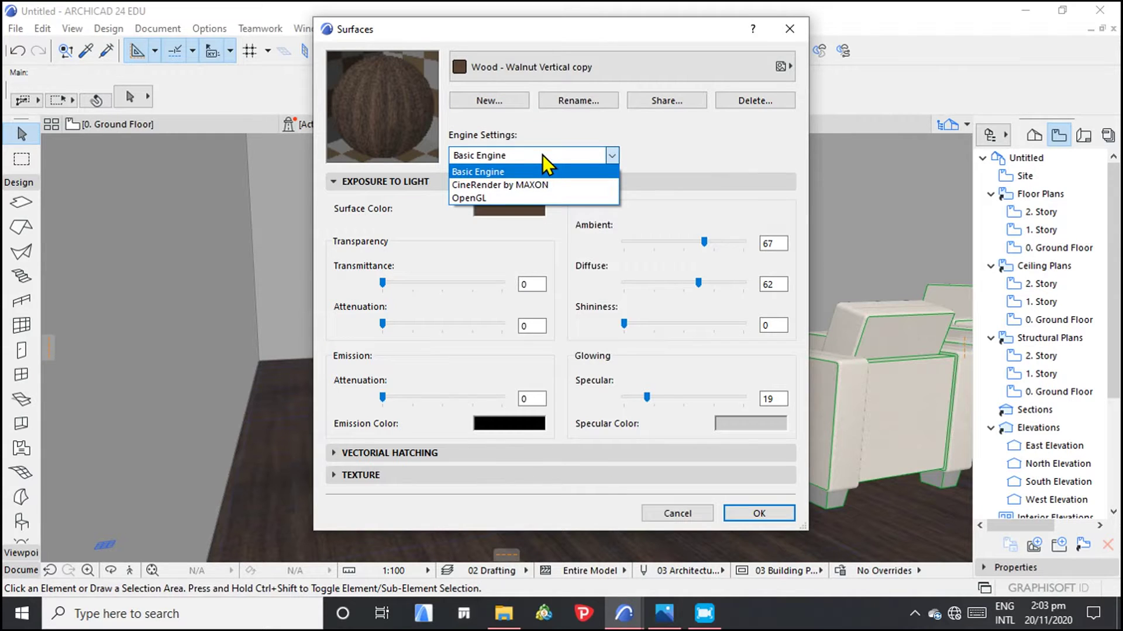
left_click(478, 200)
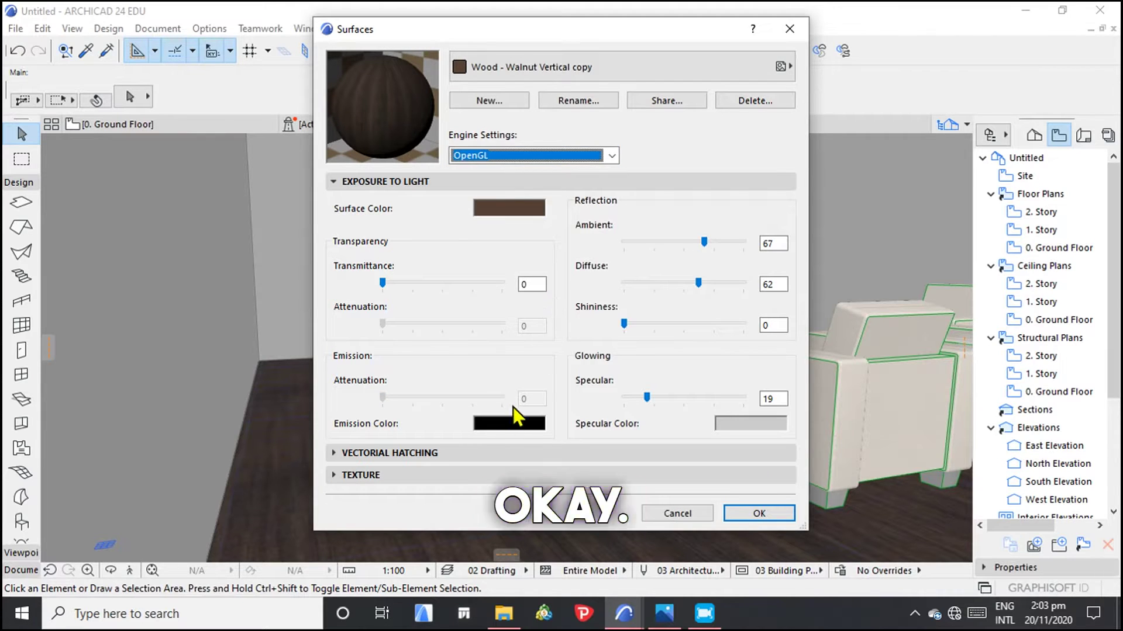
left_click(456, 451)
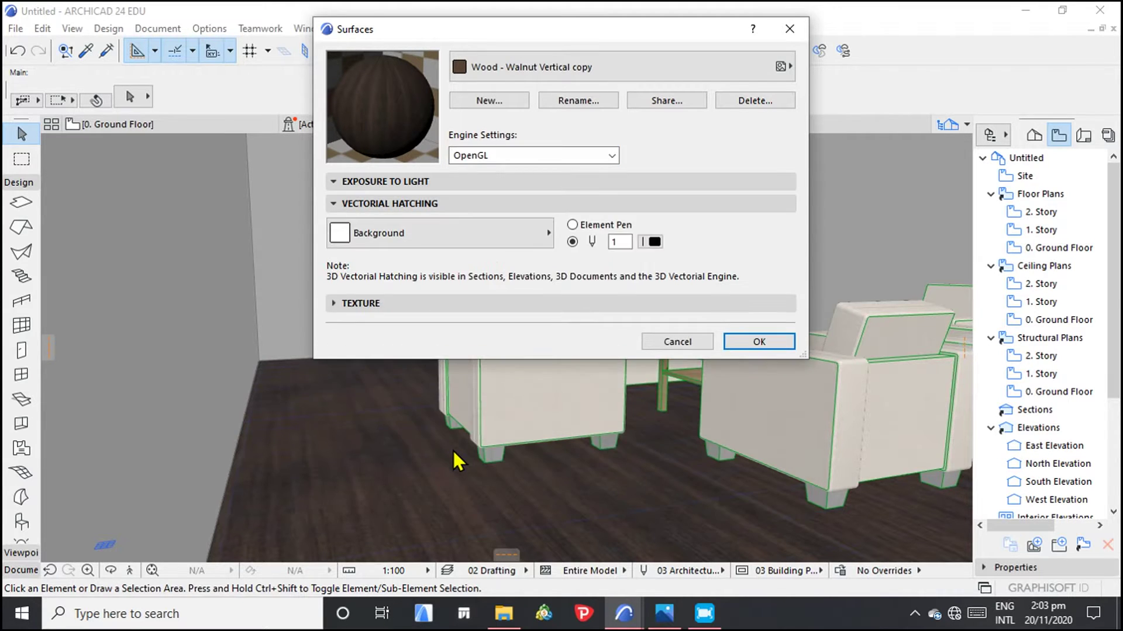
left_click(382, 303)
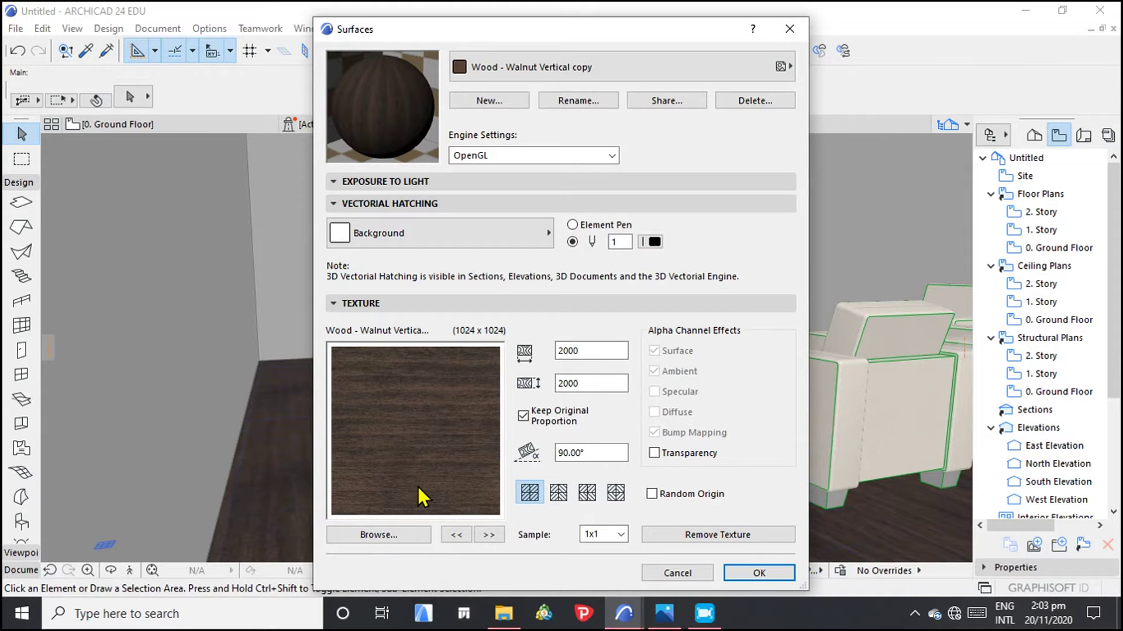
Add the image 116209492-floor-tiles-design-coral-stone-grey from the Video Projects folder and load it as the surface's texture
left_click(375, 534)
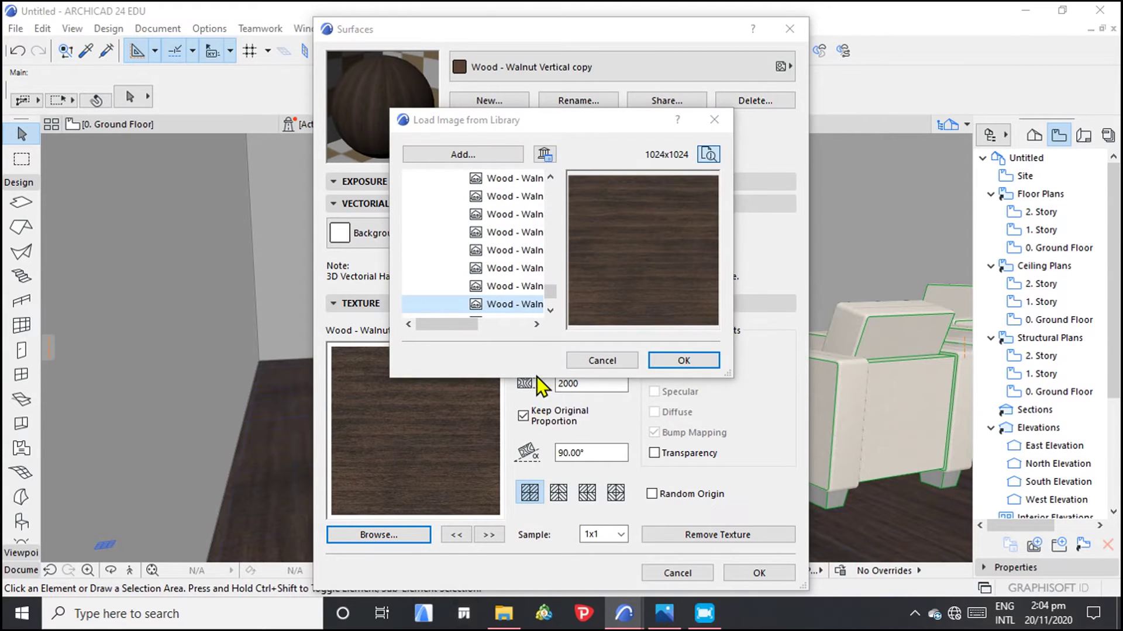
left_click(466, 154)
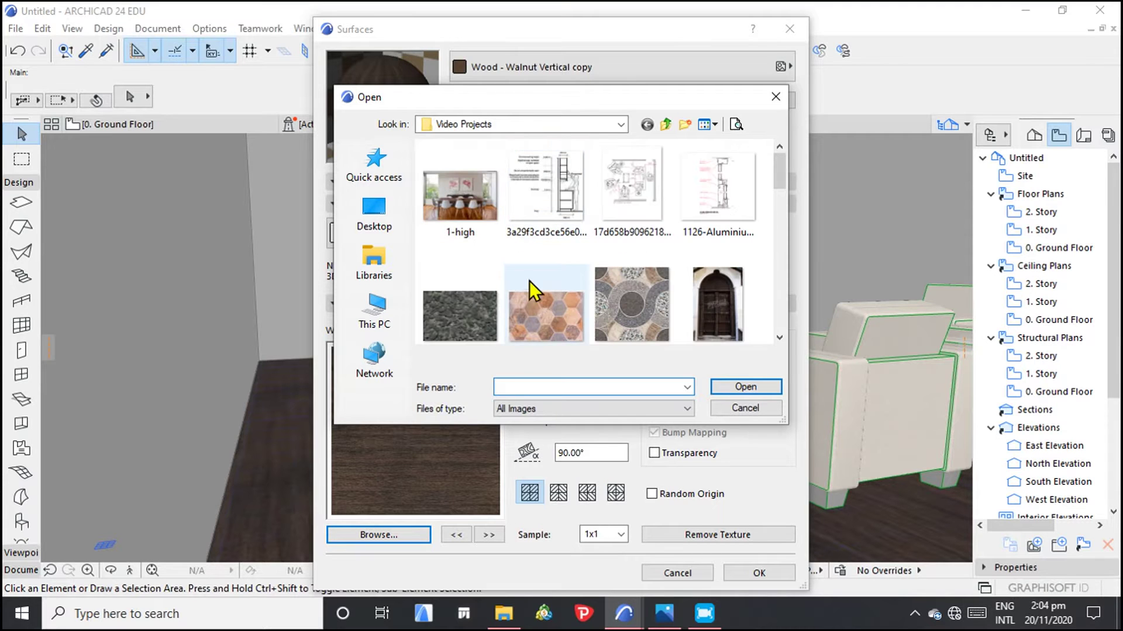
scroll(607, 296, "down", 3)
scroll(632, 249, "down", 1)
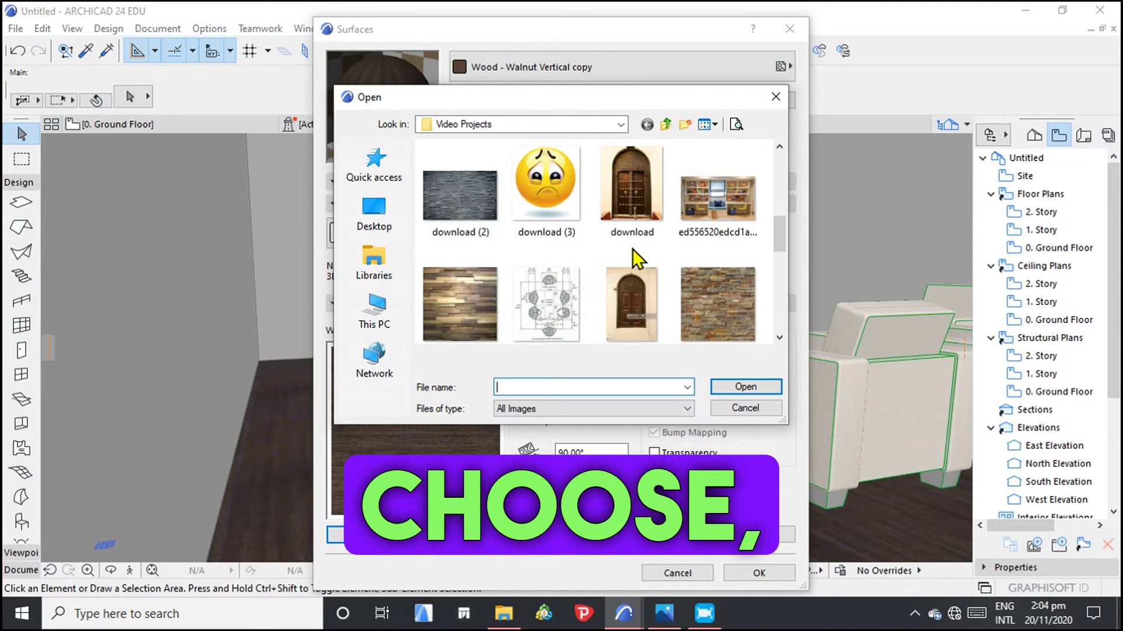
scroll(582, 257, "up", 1)
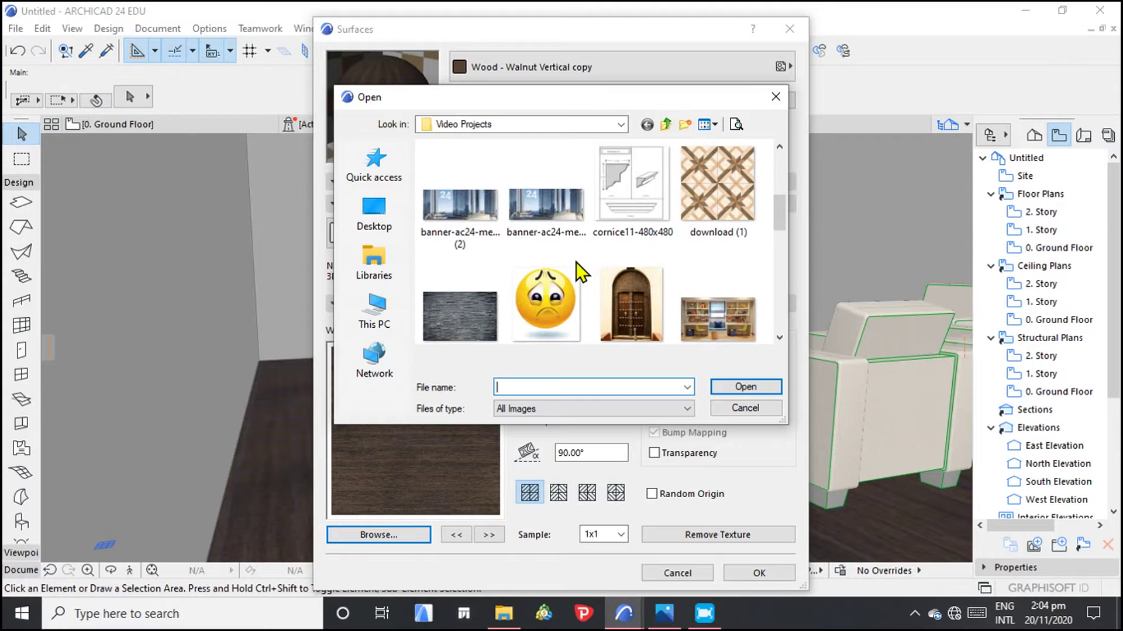
scroll(576, 262, "up", 1)
left_click(628, 212)
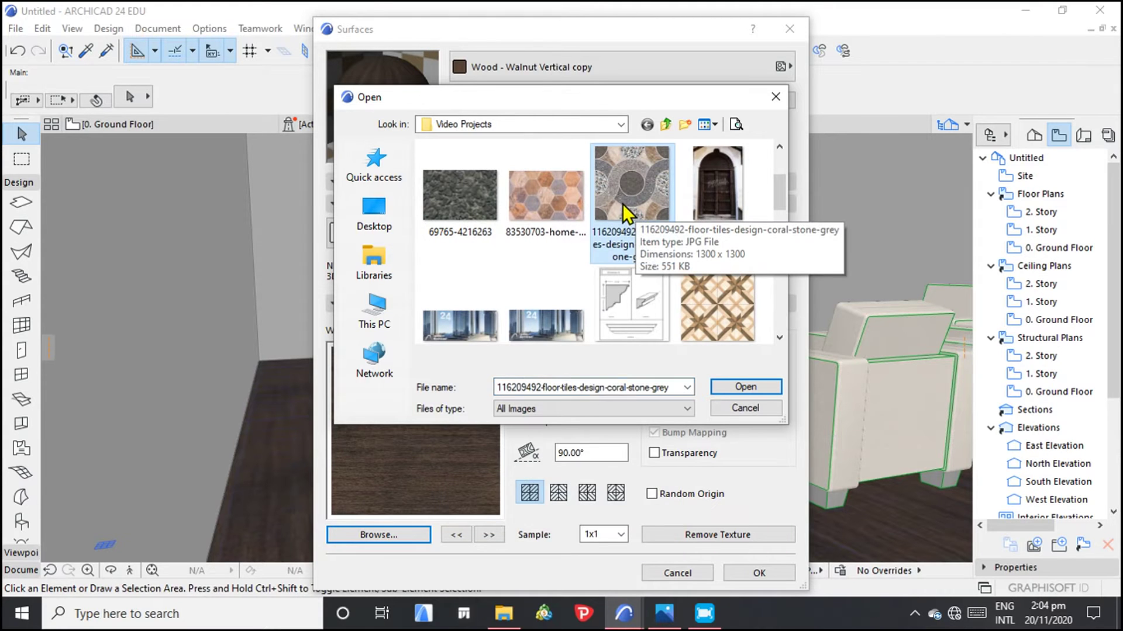
left_click(735, 387)
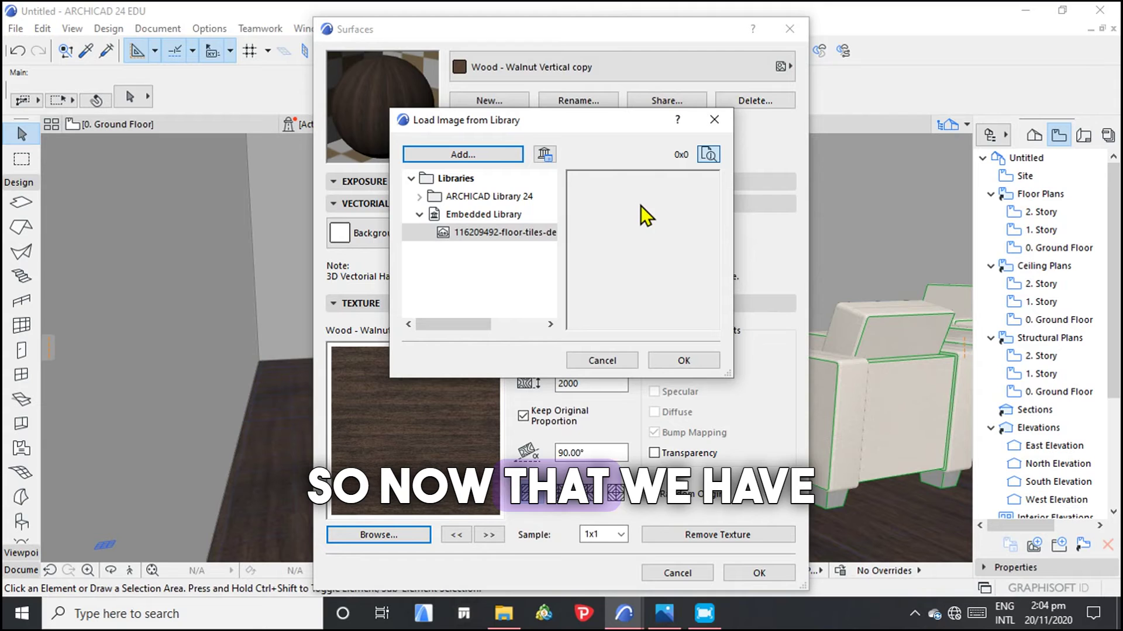
left_click(684, 360)
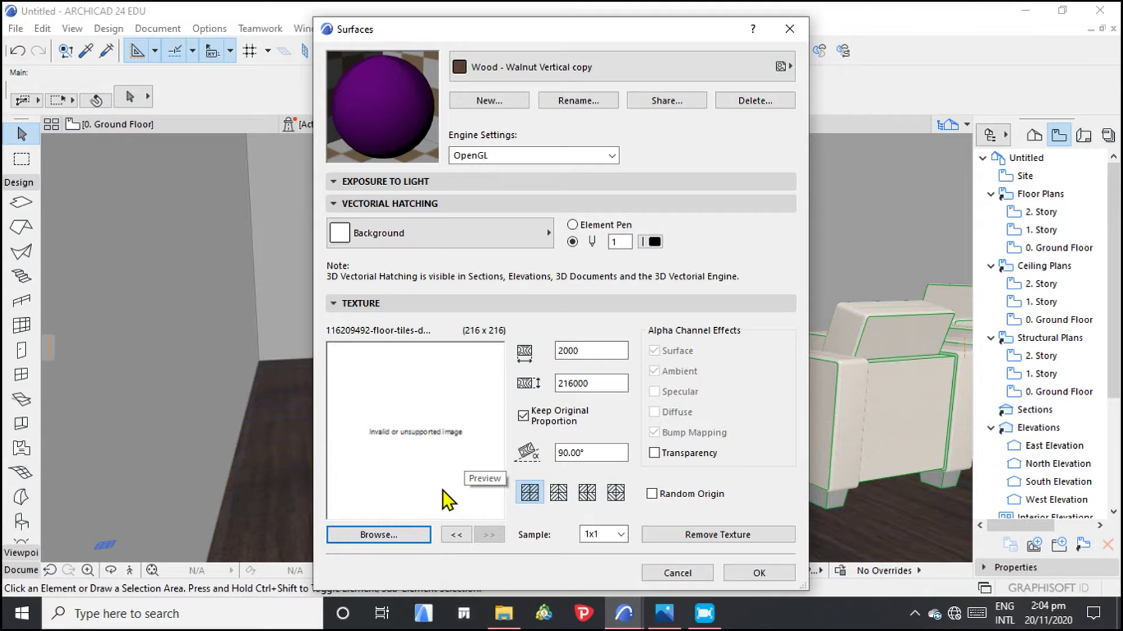
Replace the surface's texture with the exterior-wall-finishing-materials wood image from the Video Projects folder
left_click(384, 531)
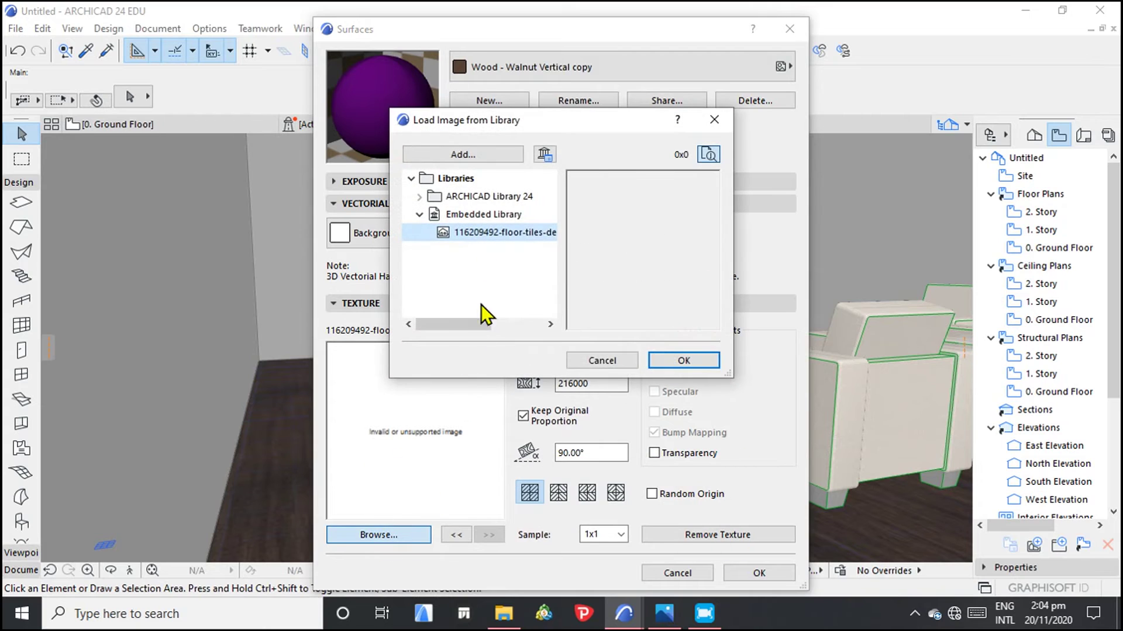
left_click(476, 154)
scroll(605, 260, "down", 1)
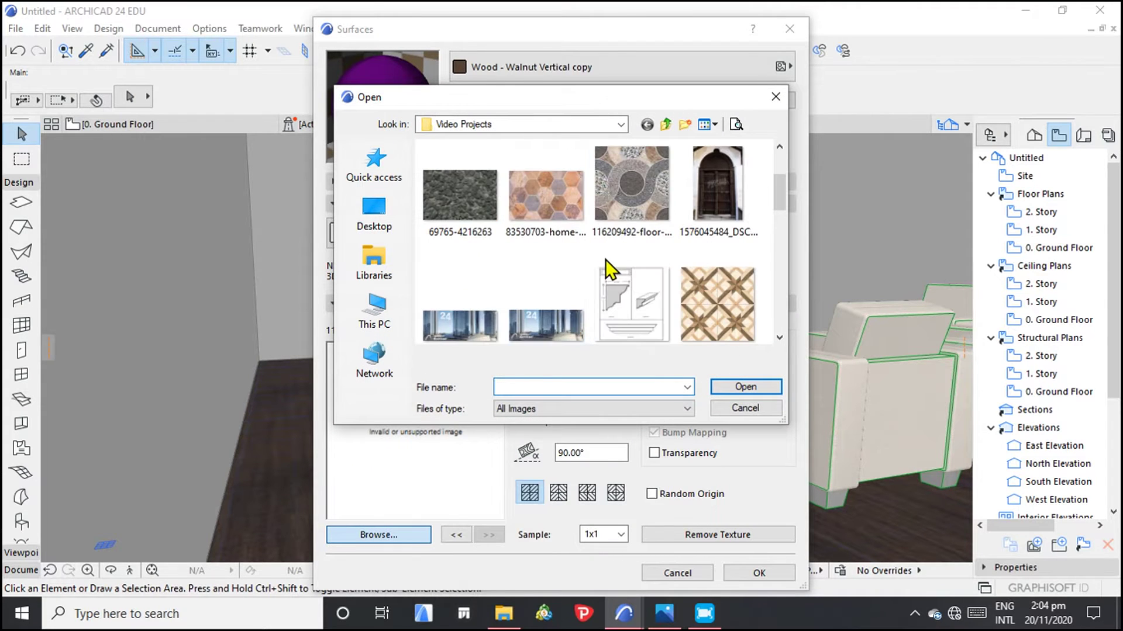
scroll(585, 259, "up", 1)
scroll(585, 258, "down", 2)
scroll(608, 257, "down", 1)
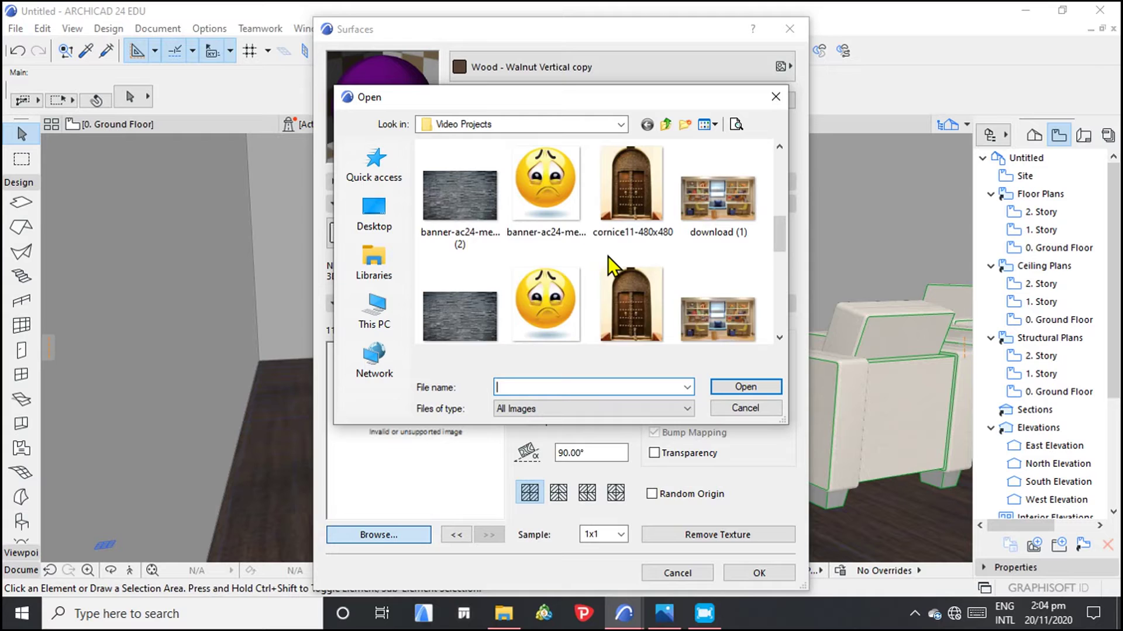
left_click(468, 314)
scroll(468, 313, "down", 1)
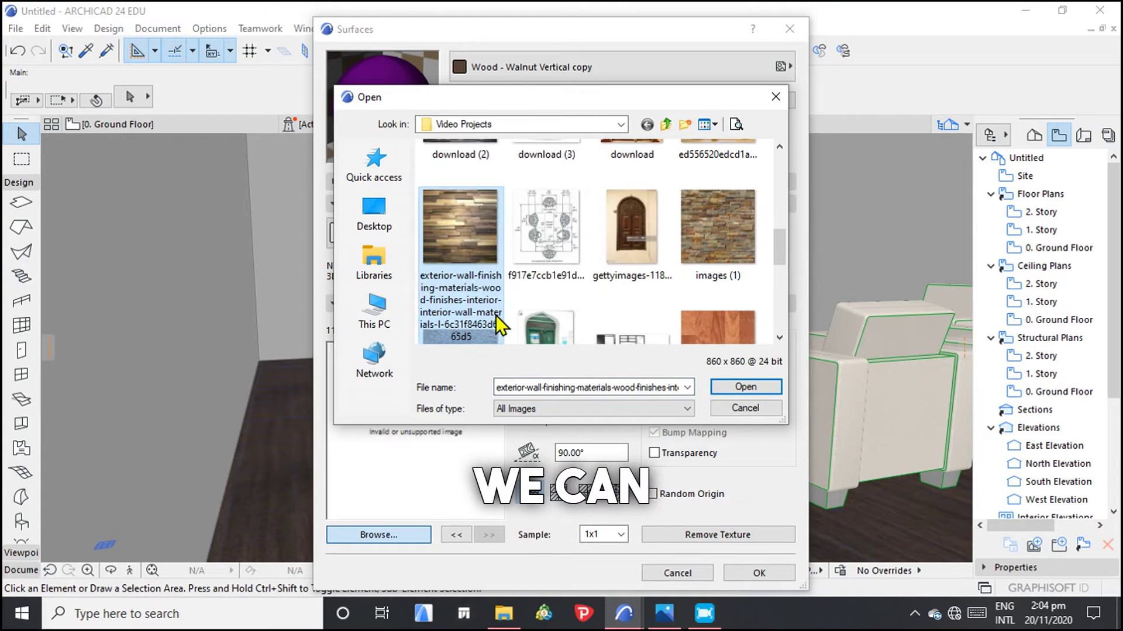
left_click(742, 385)
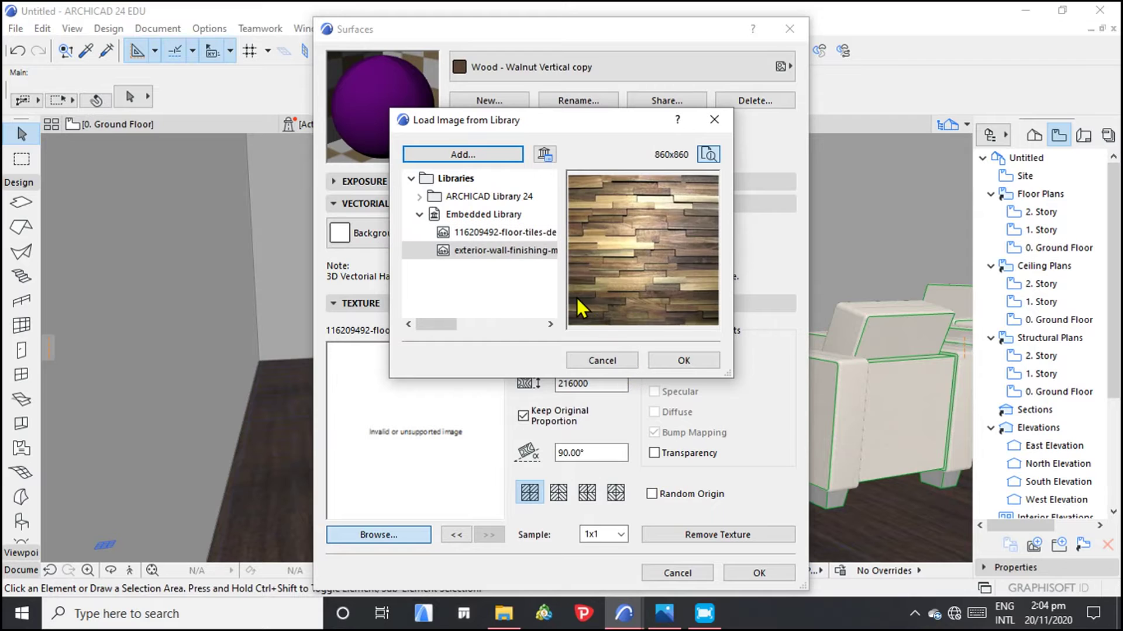
left_click(680, 359)
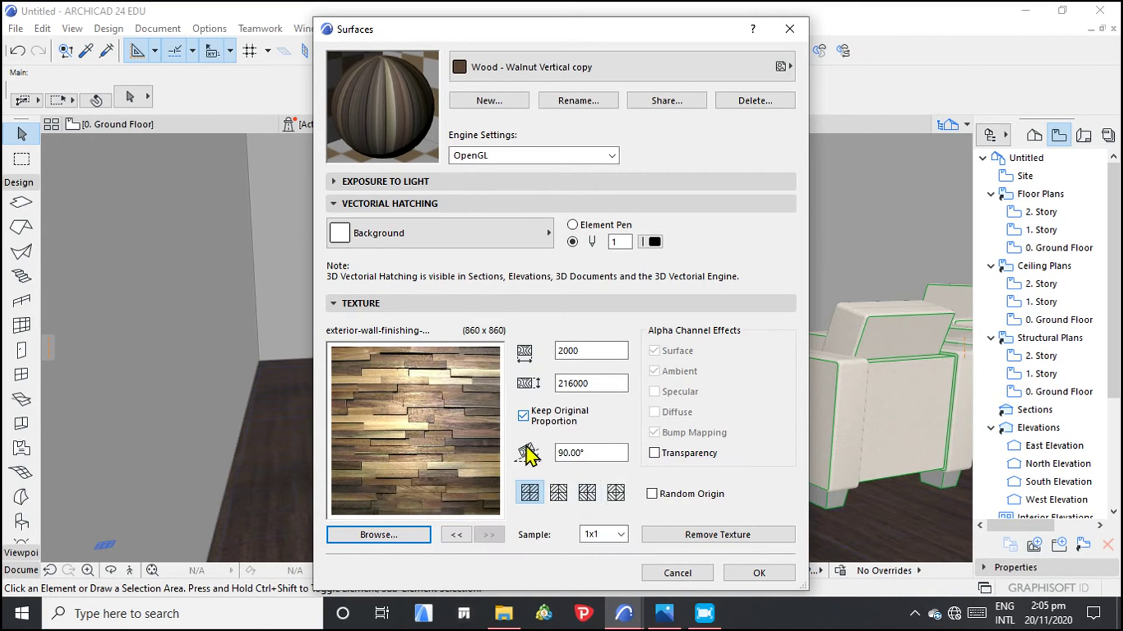
Try out the alternative mirroring methods for the wood wall-finishing texture
left_click(562, 498)
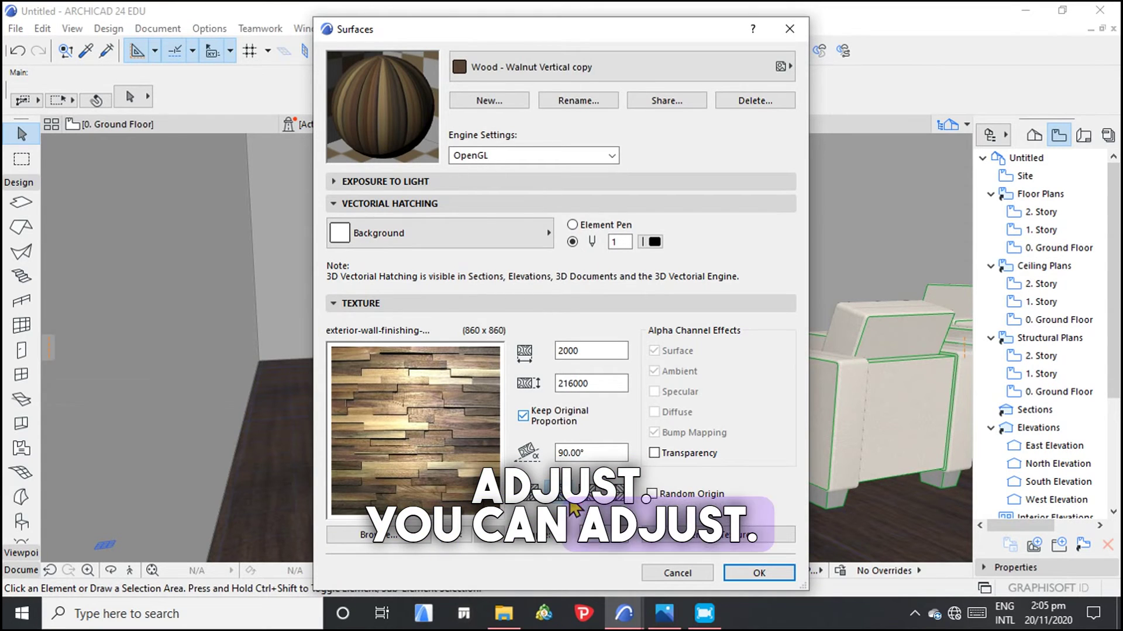
left_click(609, 499)
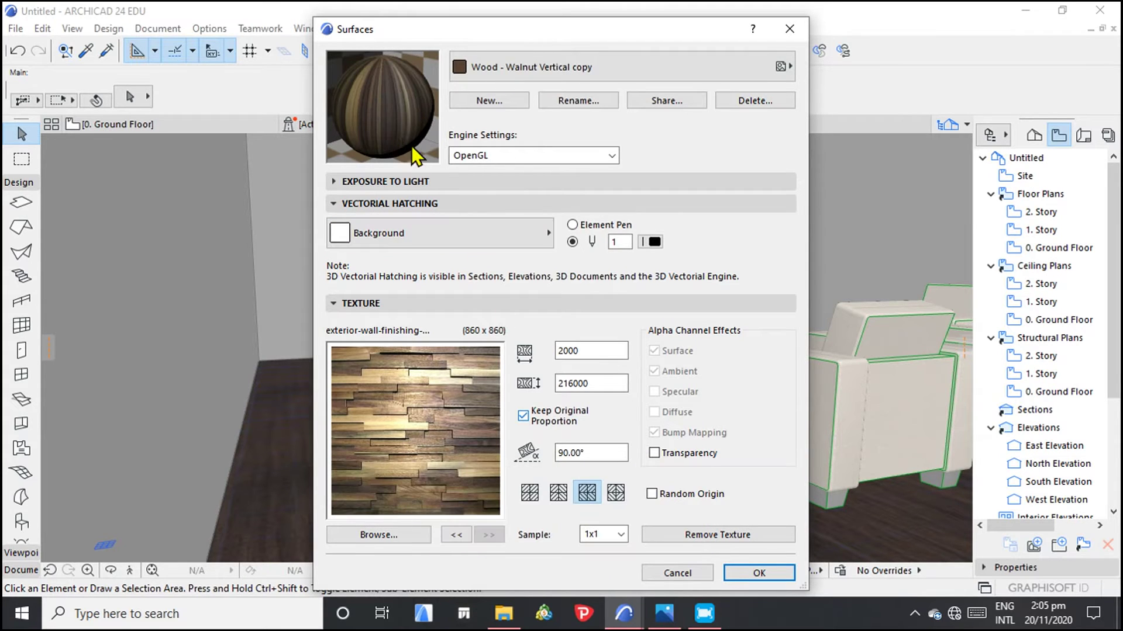
left_click(558, 491)
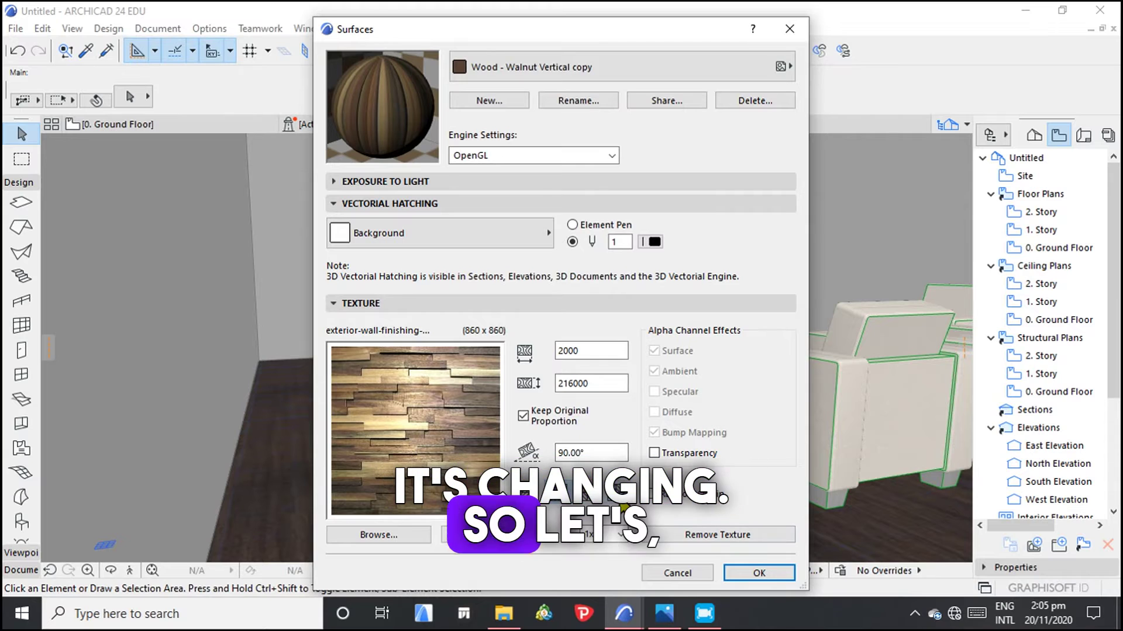
Set the vertical size of the Wood - Walnut Vertical copy surface's texture to 2000 and accept the surface settings
left_click(607, 383)
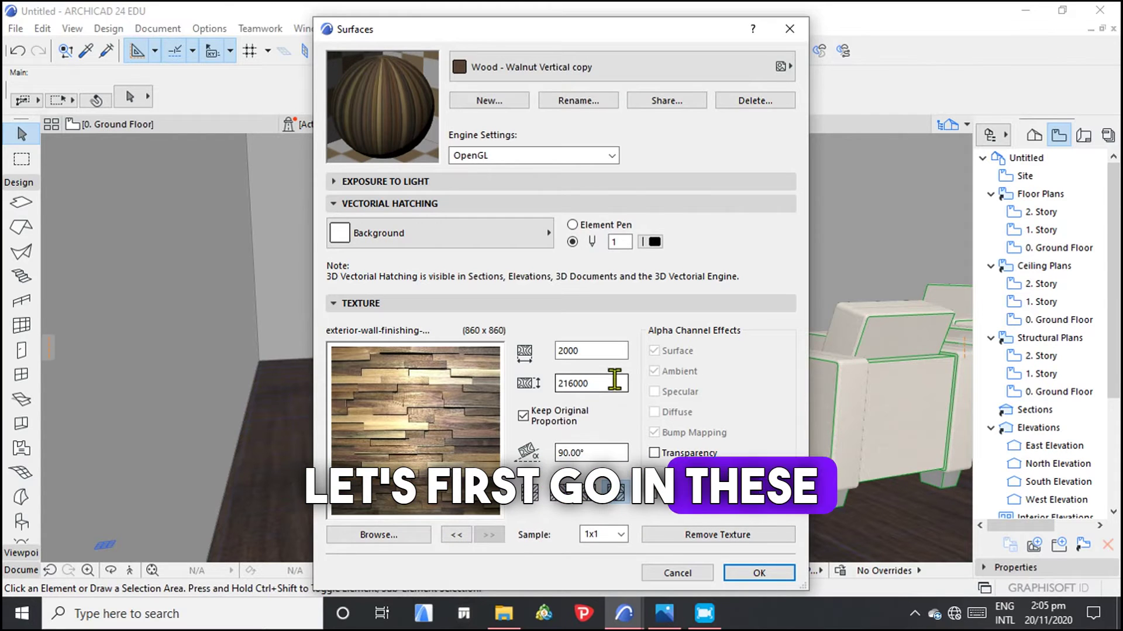
key("BackSpace")
key("BackSpace")
key("BackSpace")
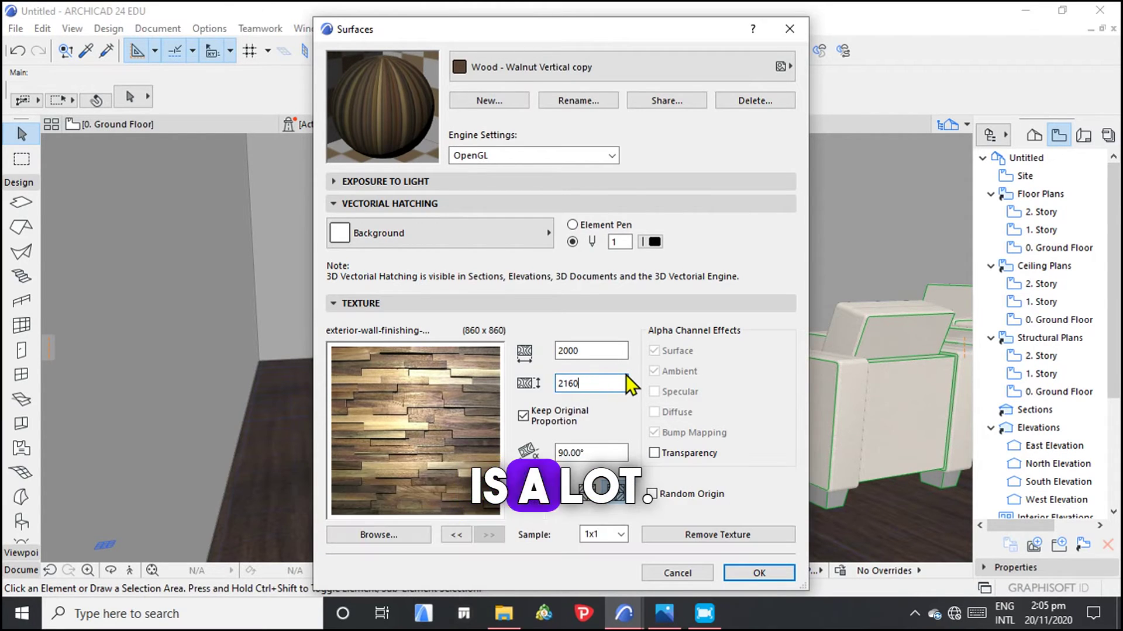
key("BackSpace")
key("BackSpace")
key("BackSpace")
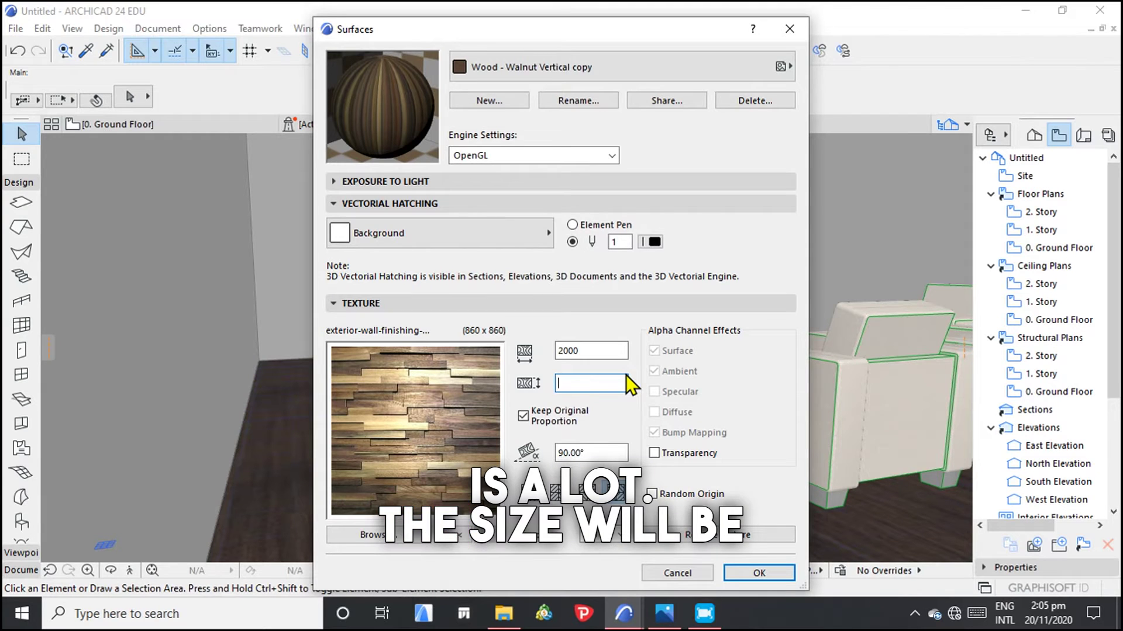
type("2000")
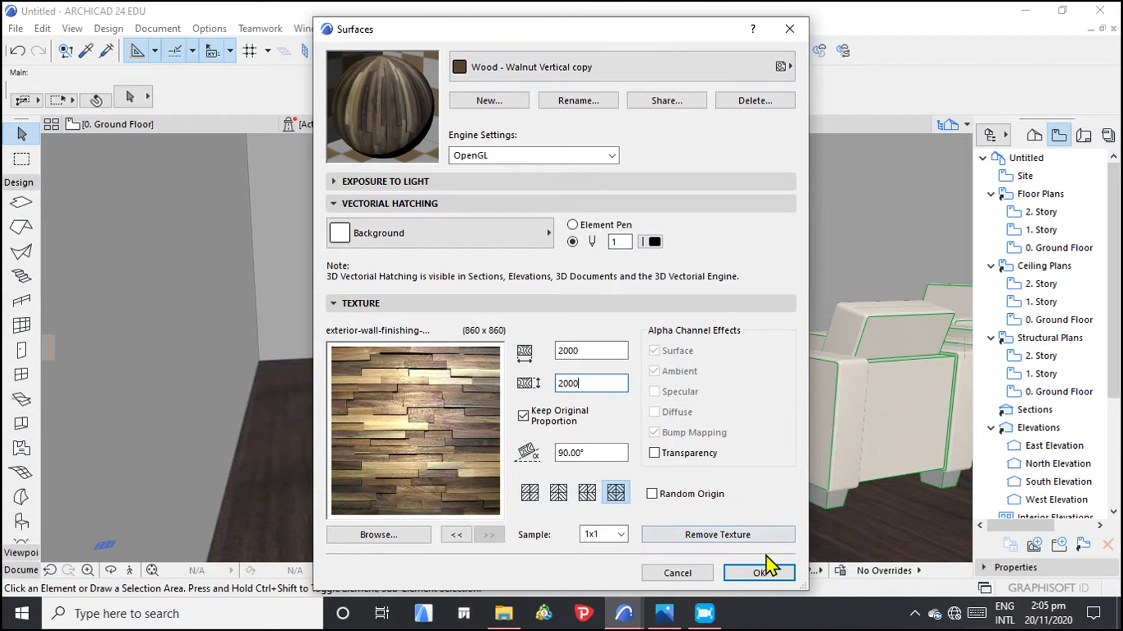
left_click(758, 572)
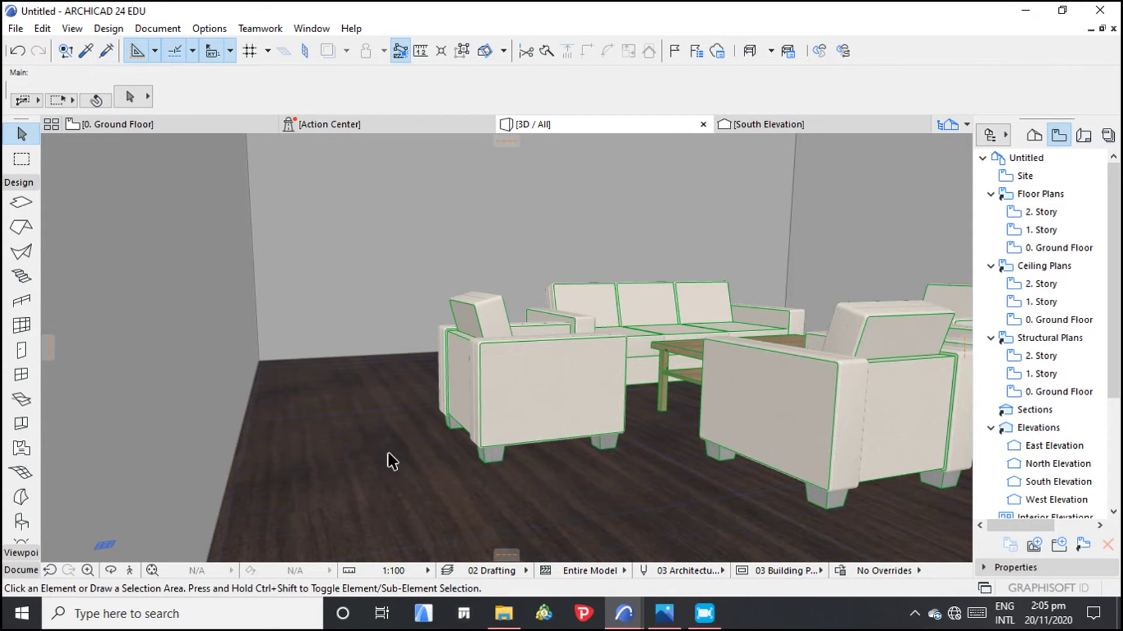
Override the floor slab's top surface with Wood - Walnut Vertical copy
left_click(414, 500)
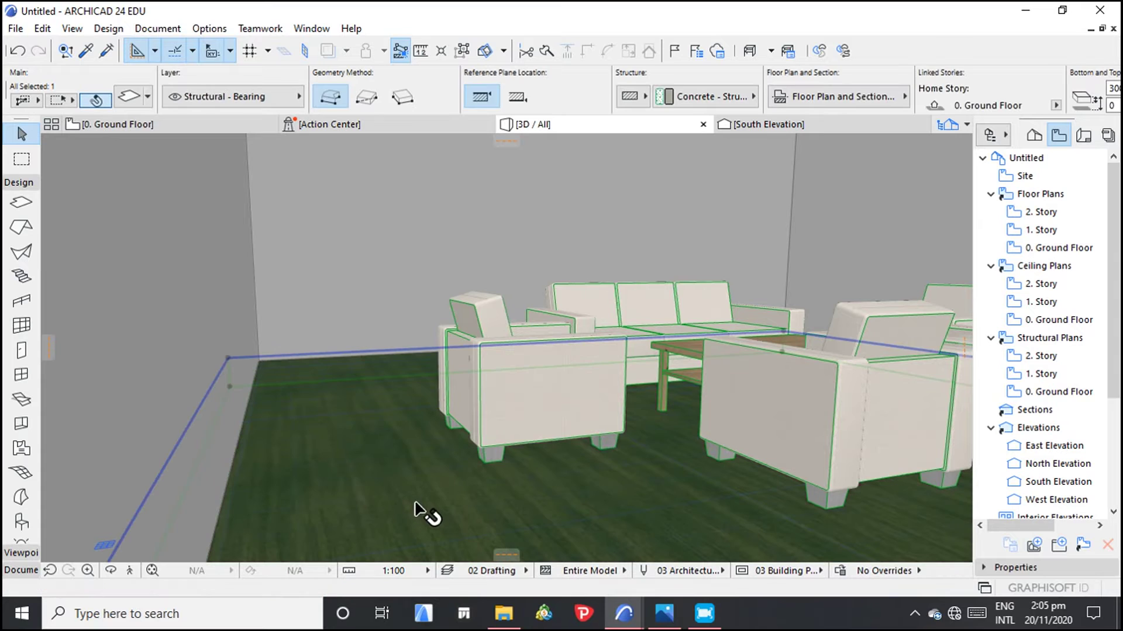
left_click(128, 95)
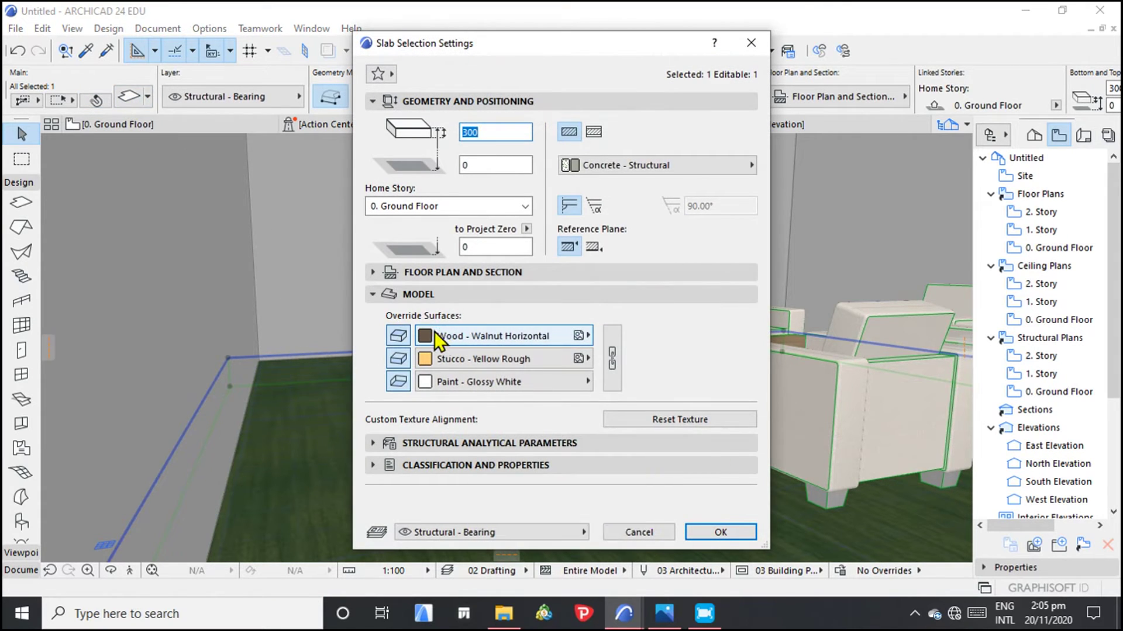
left_click(566, 334)
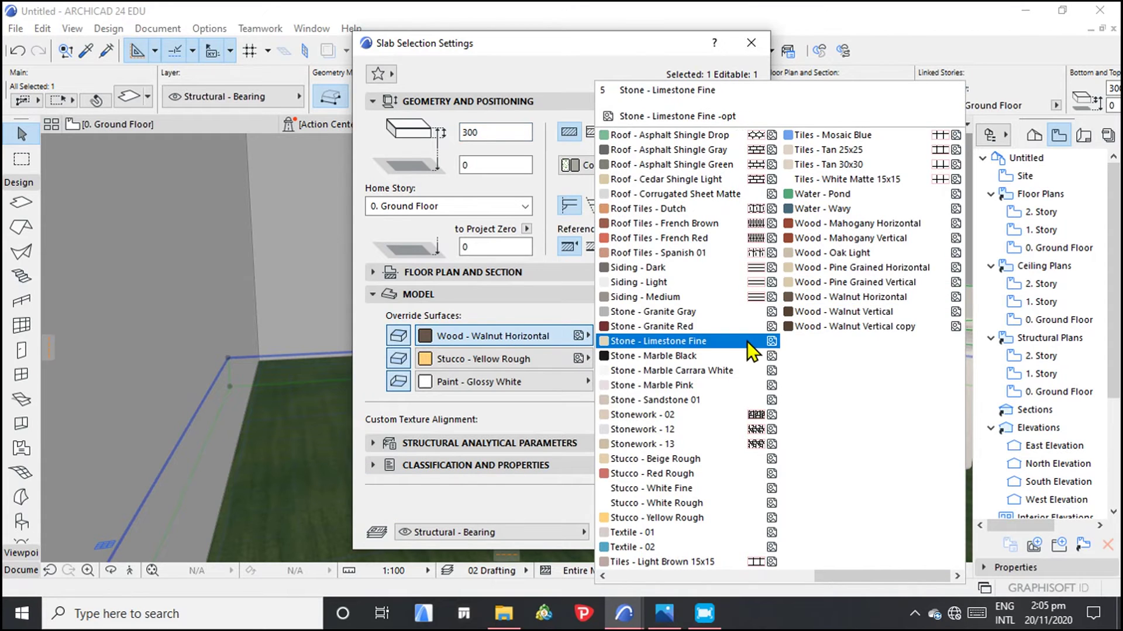
left_click(873, 327)
left_click(724, 531)
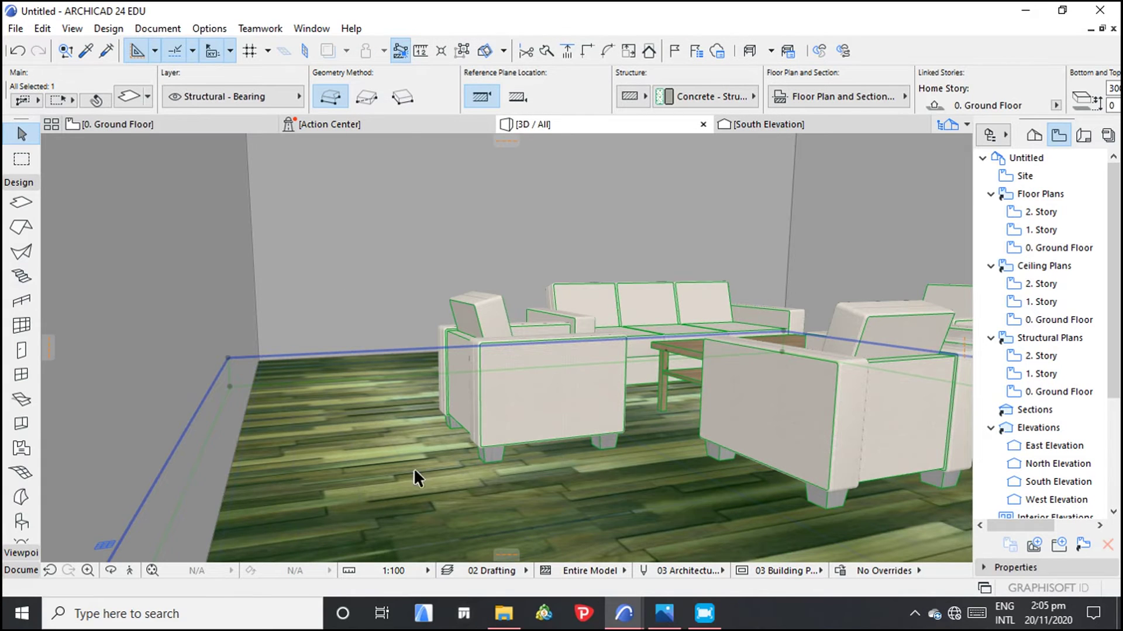
key("Escape")
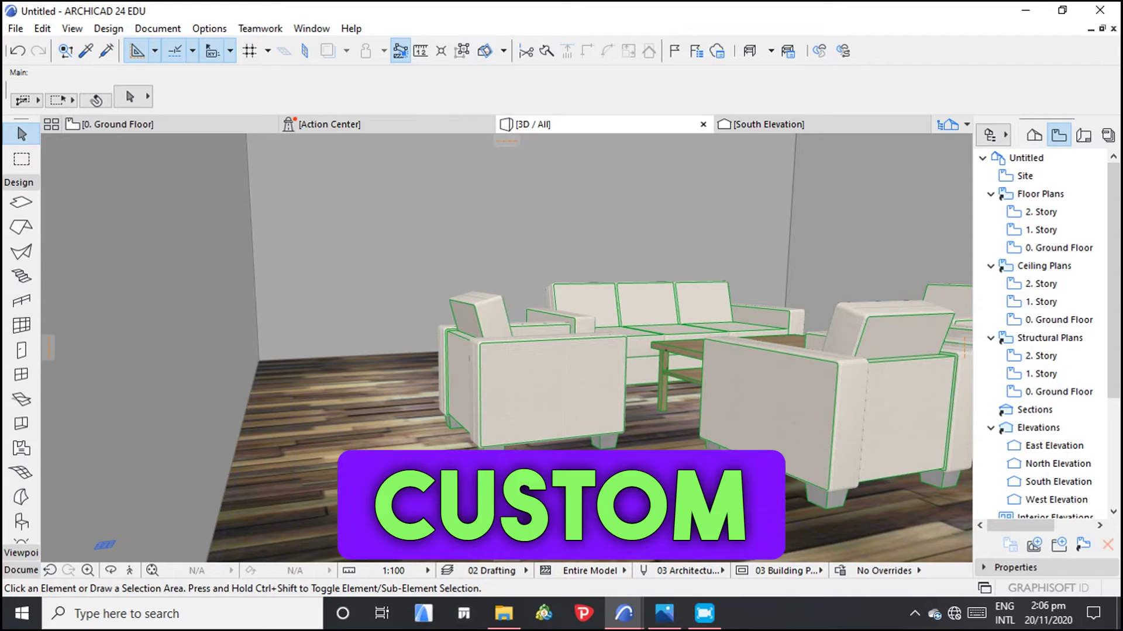
Set the horizontal and vertical size of the Wood - Walnut Vertical copy texture to 1000
scroll(400, 451, "up", 2)
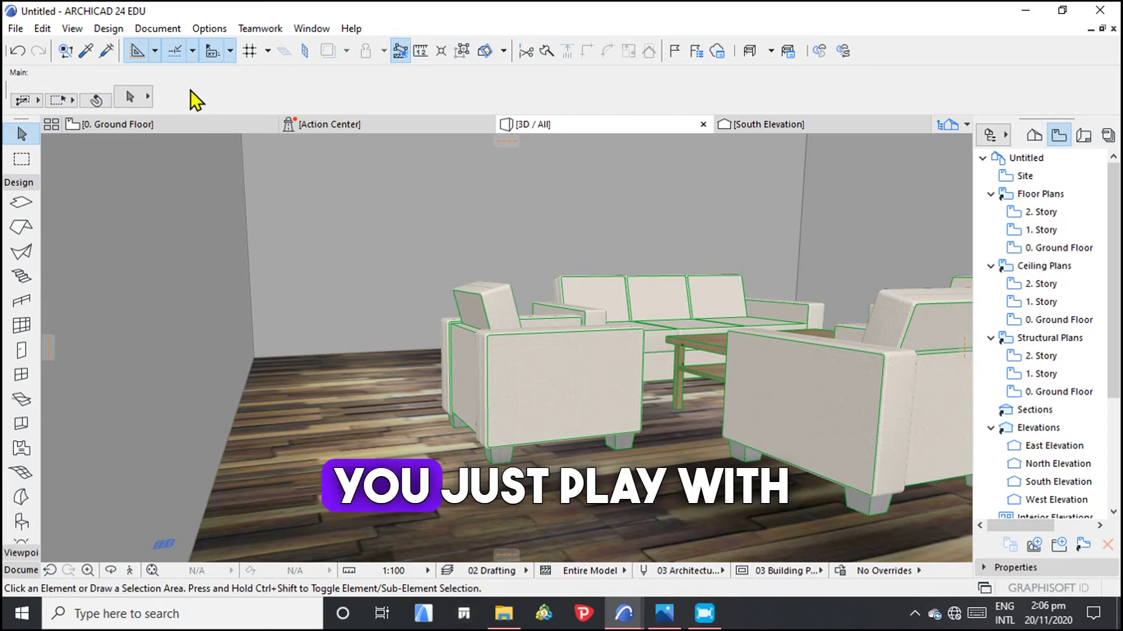
left_click(217, 30)
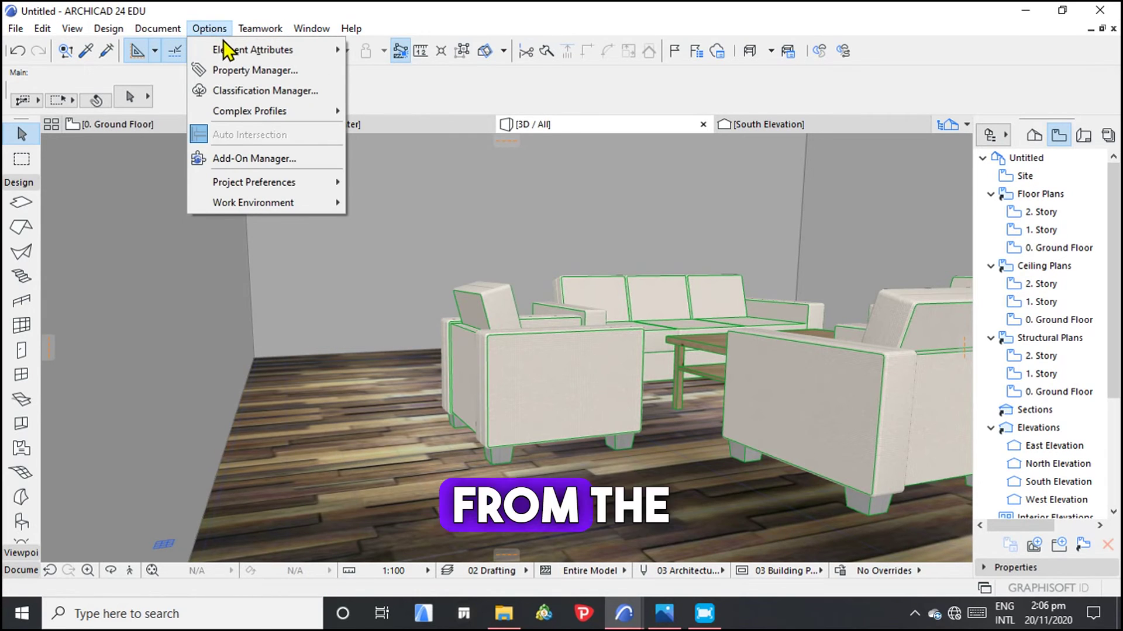
mouse_move(284, 51)
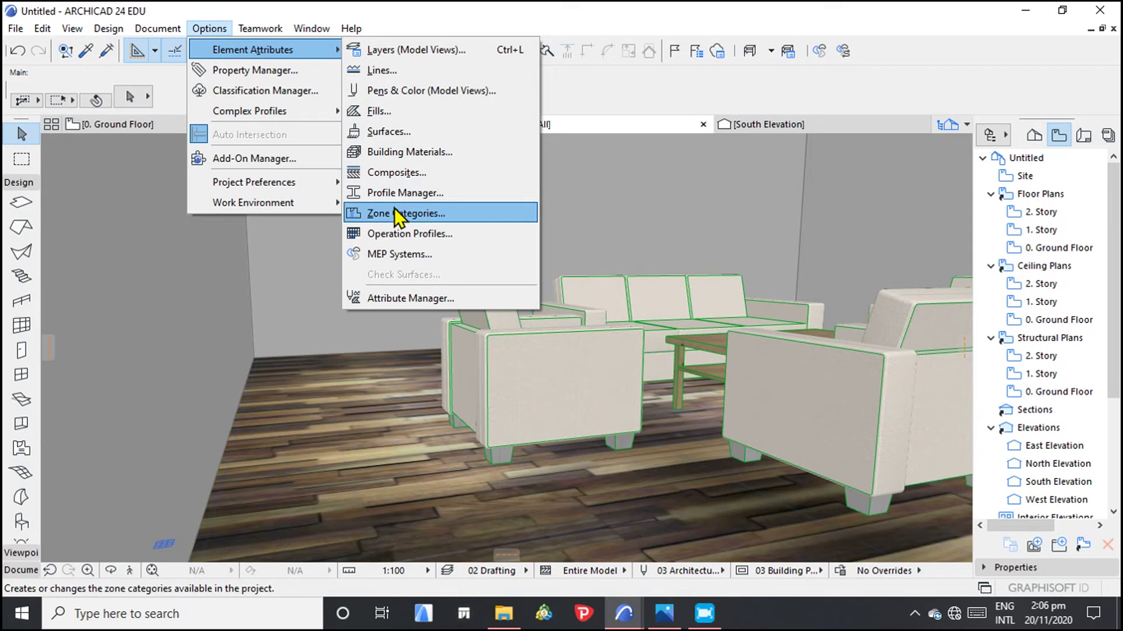
left_click(378, 133)
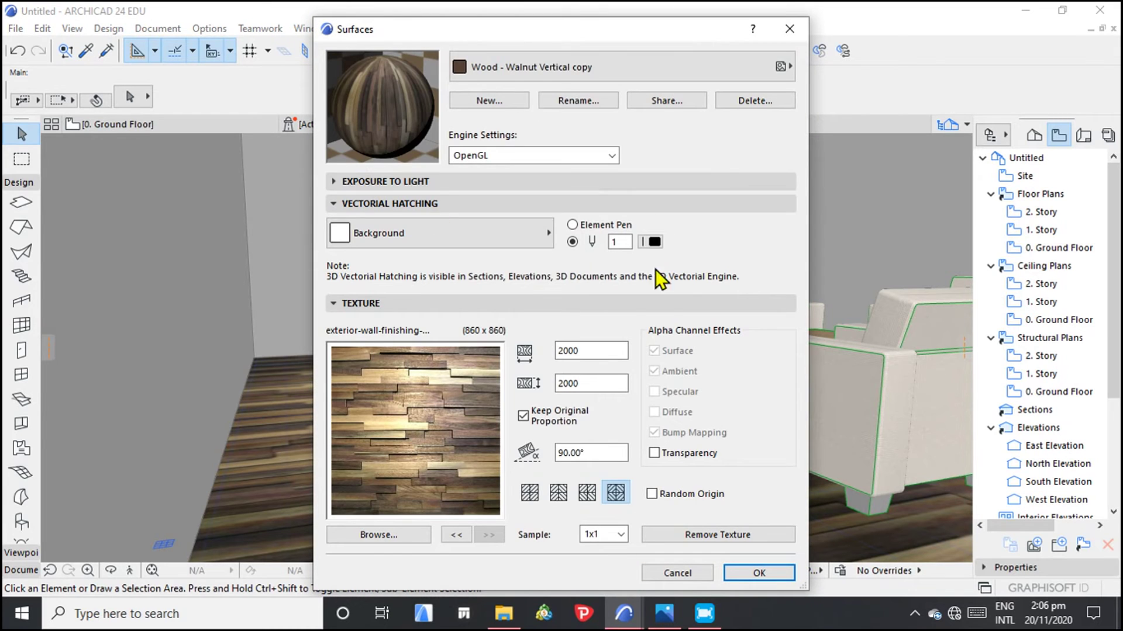
left_click(578, 352)
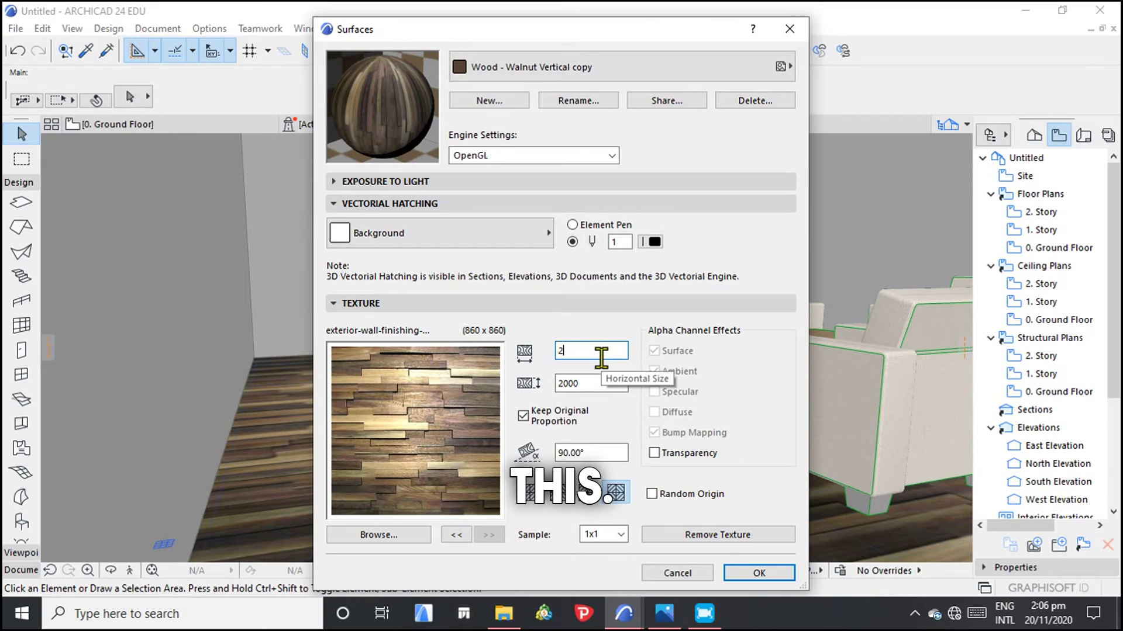
key("BackSpace")
type("1000")
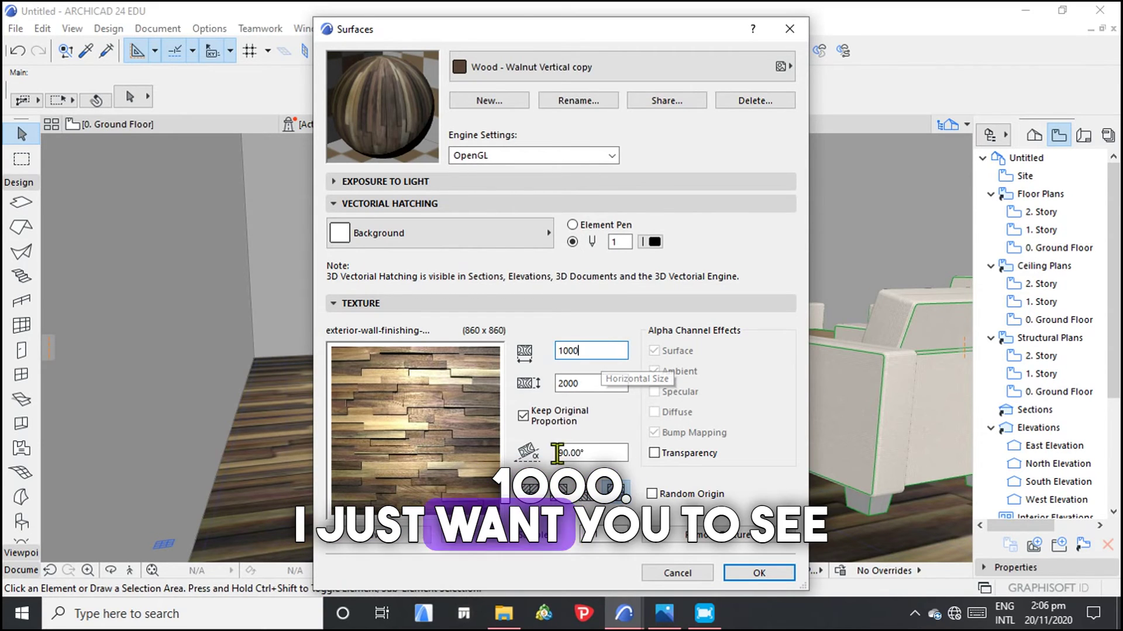
left_click(589, 383)
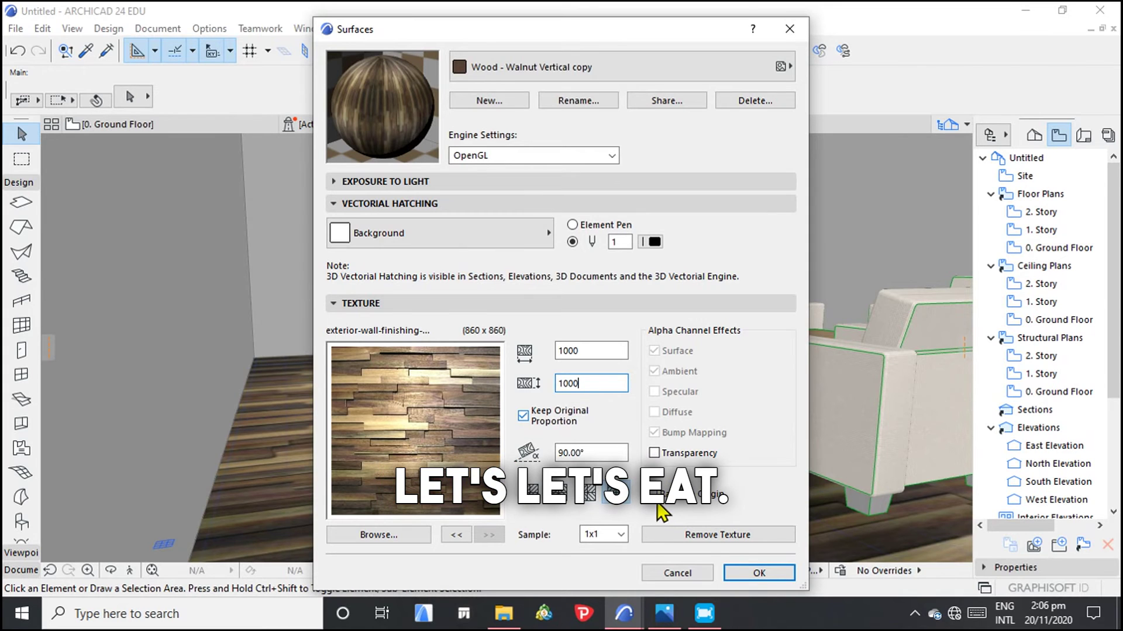
left_click(751, 571)
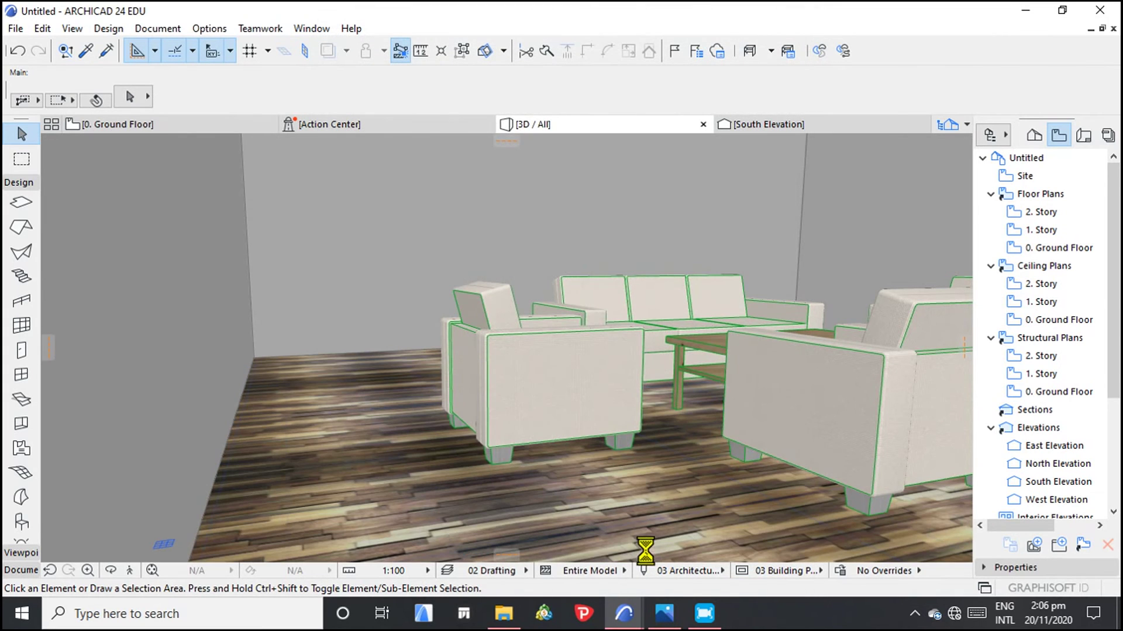
Set the horizontal size of the Wood - Walnut Vertical copy texture to 1500
scroll(416, 476, "up", 3)
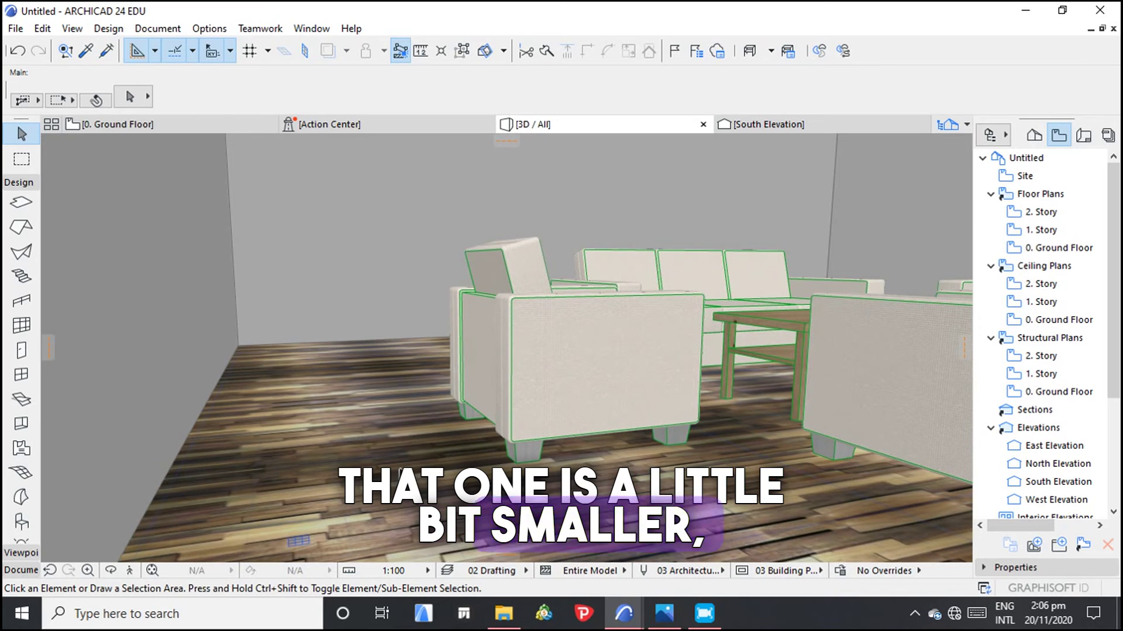
scroll(417, 474, "down", 1)
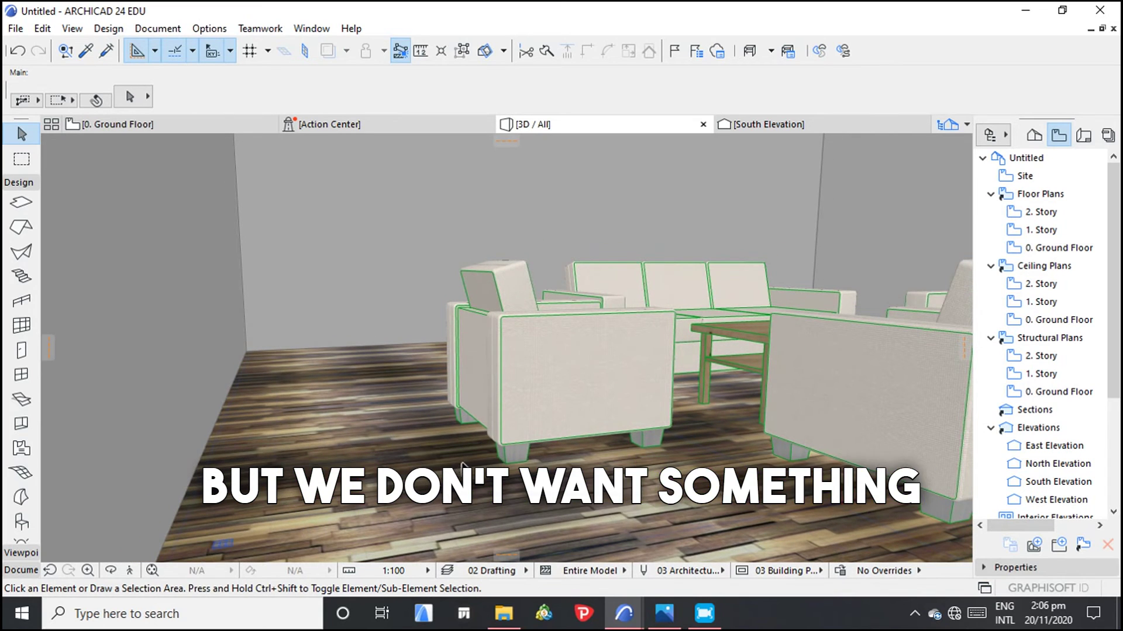
left_click(210, 29)
mouse_move(289, 46)
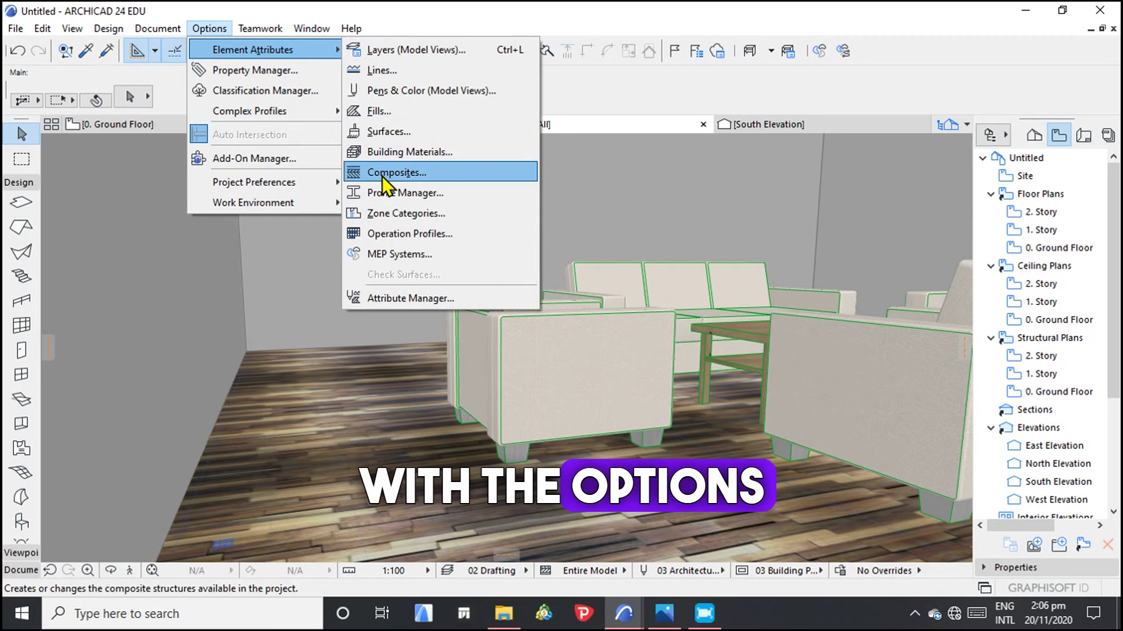
left_click(443, 131)
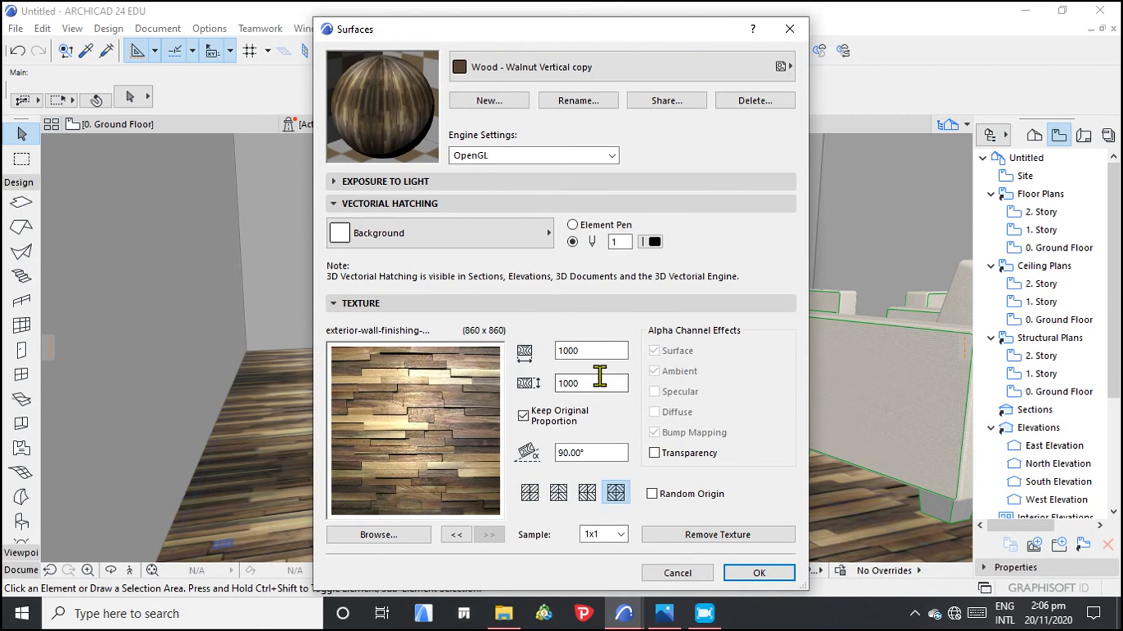
double_click(590, 351)
type("10")
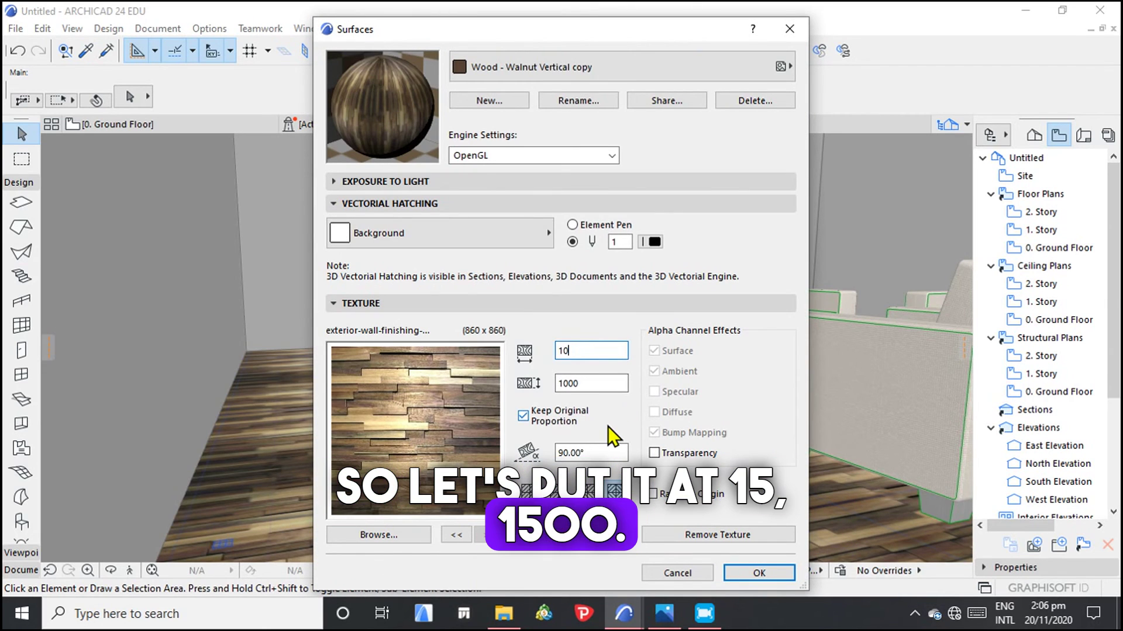
key("BackSpace")
type("5")
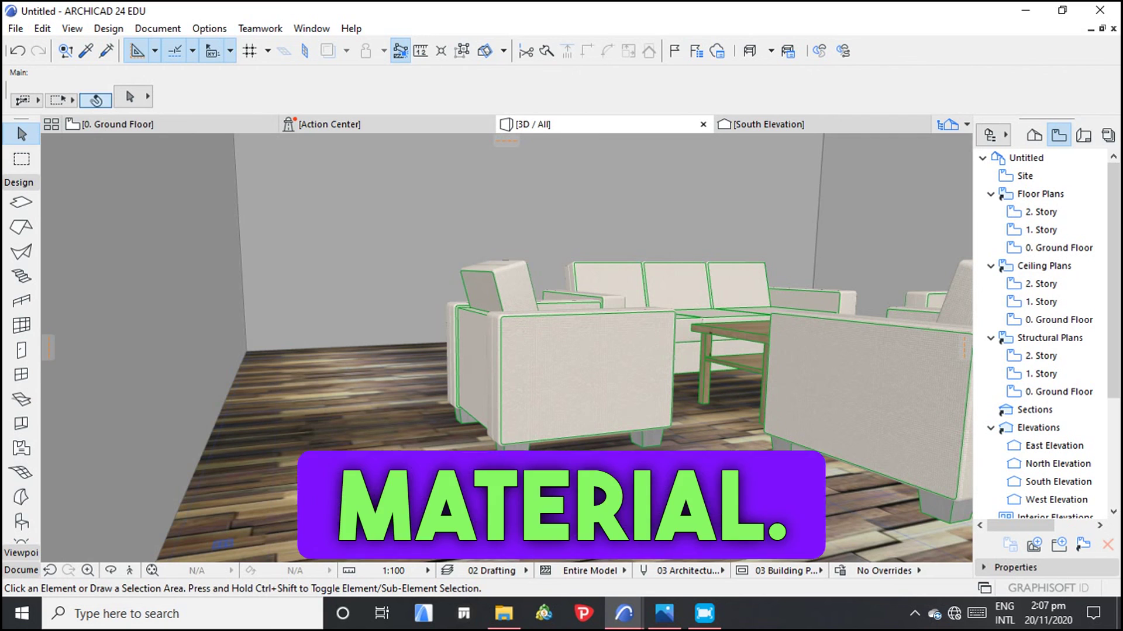
Open the floor slab's selection settings with its override surfaces
left_click(399, 450)
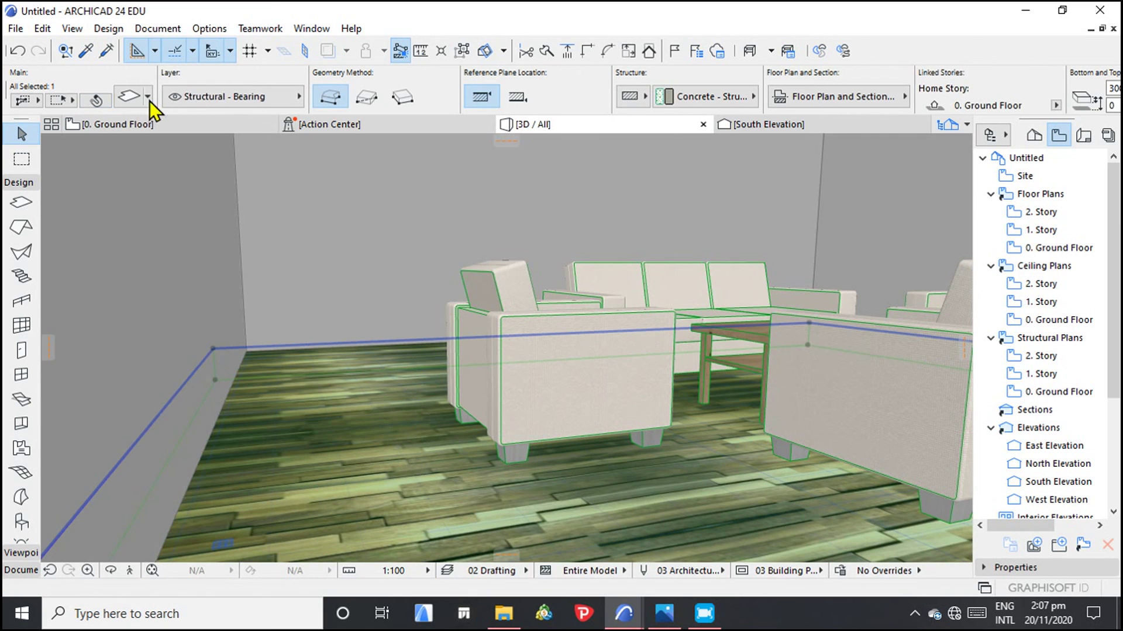
left_click(126, 98)
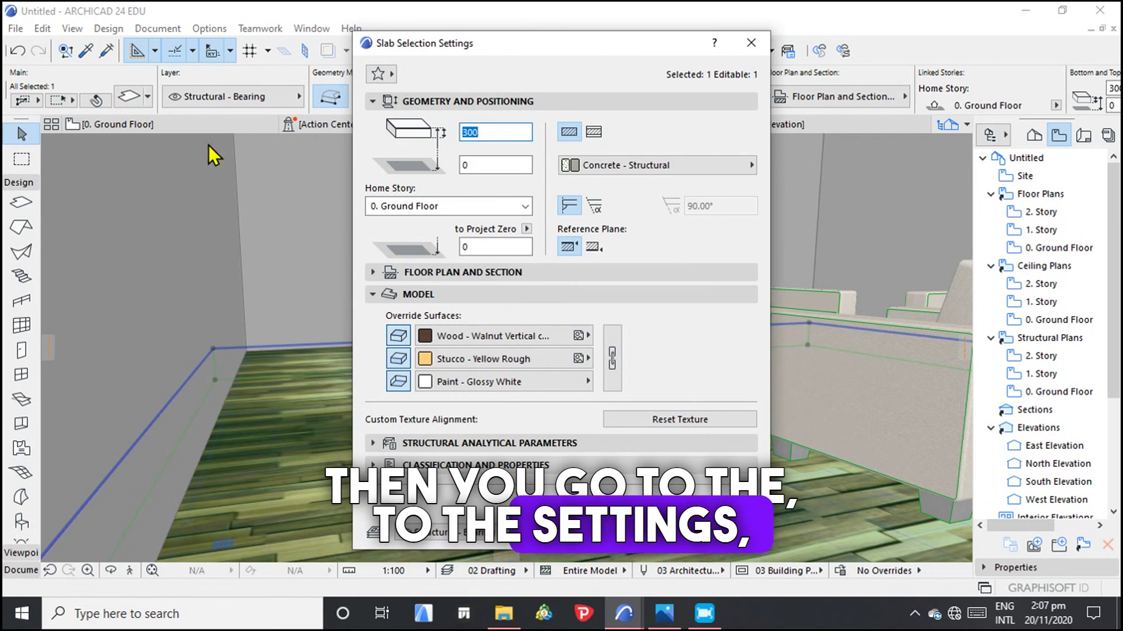